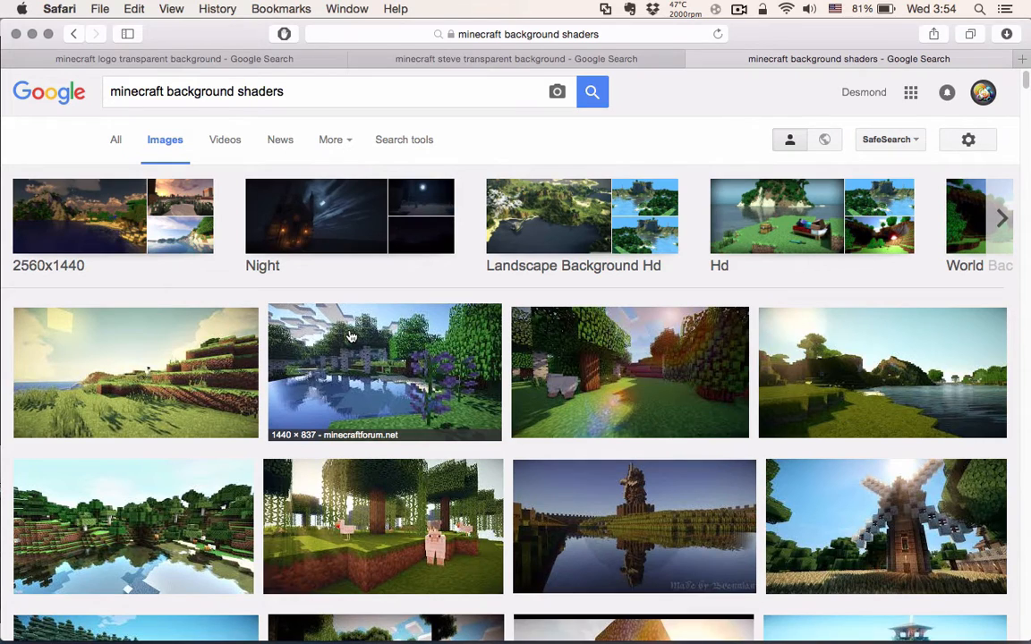
Switch to GIMP and create a new image 1280 px wide and 720 px high.
mouse_move(309, 633)
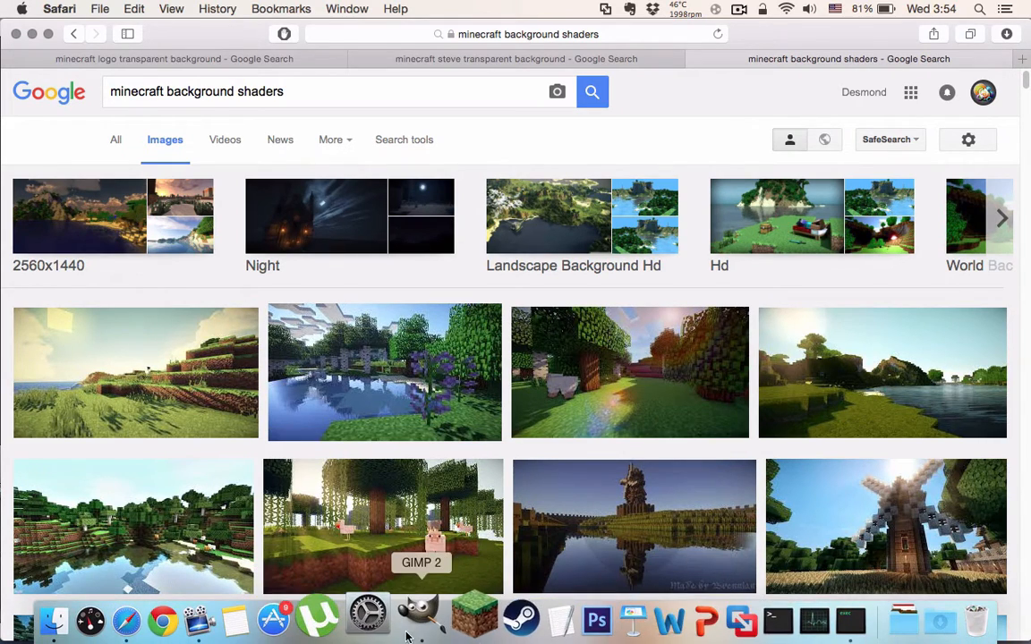
click(407, 636)
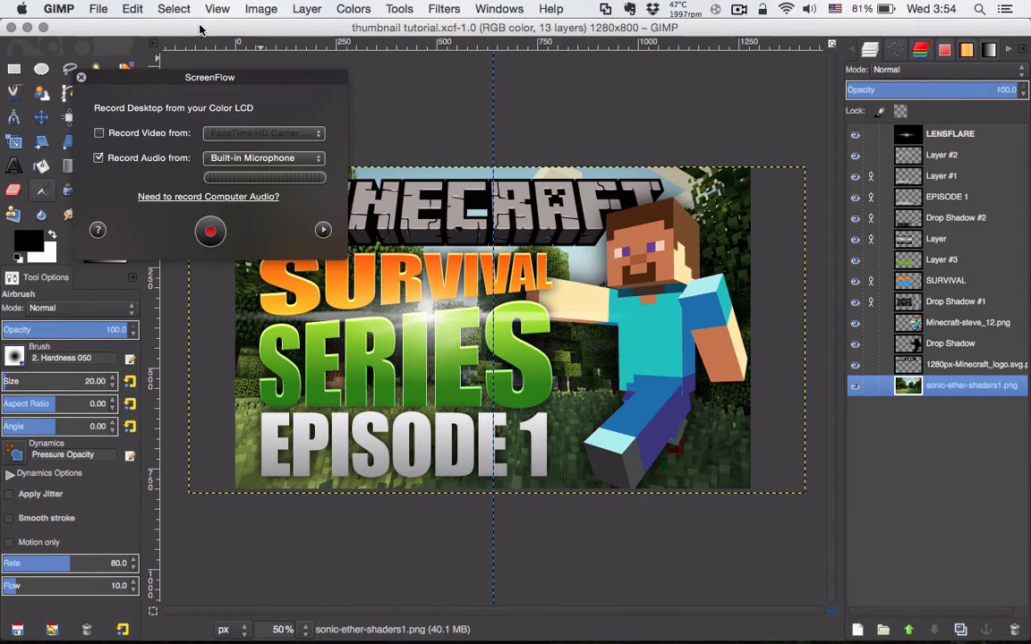
click(99, 9)
click(97, 26)
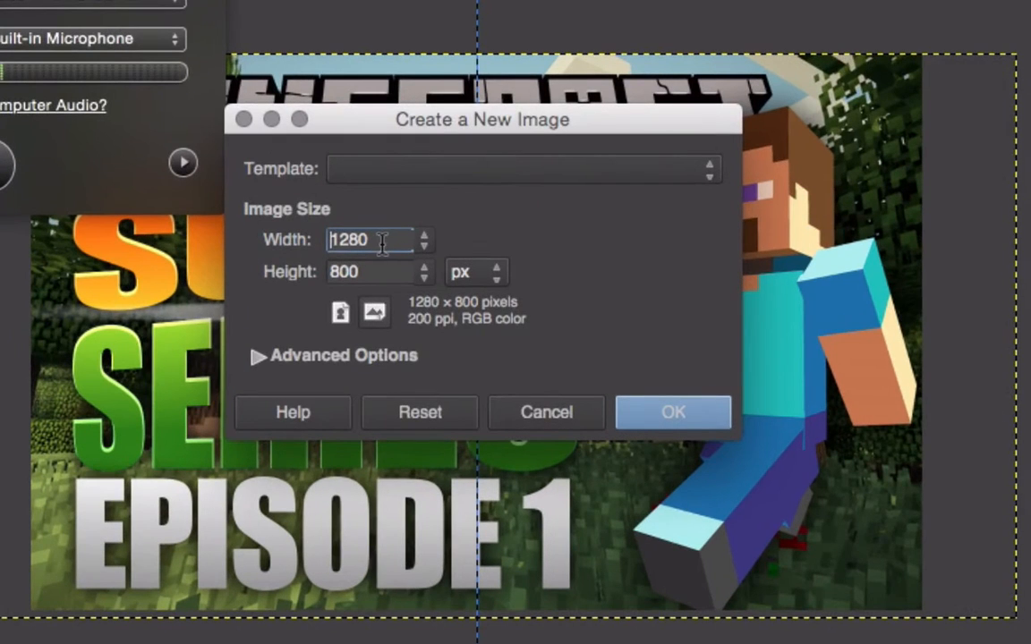
key(Tab)
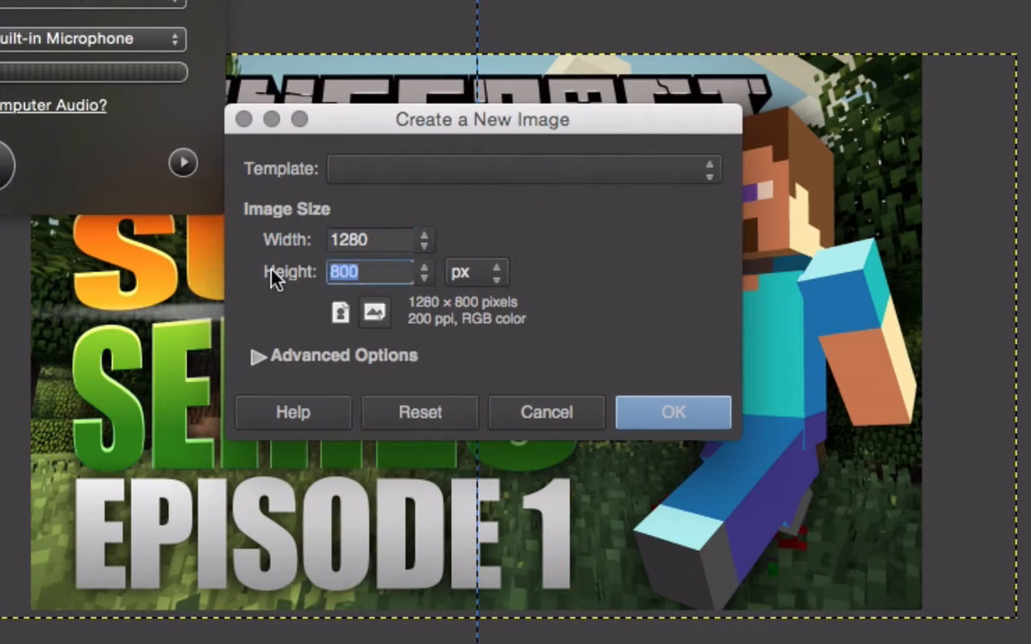
text(720)
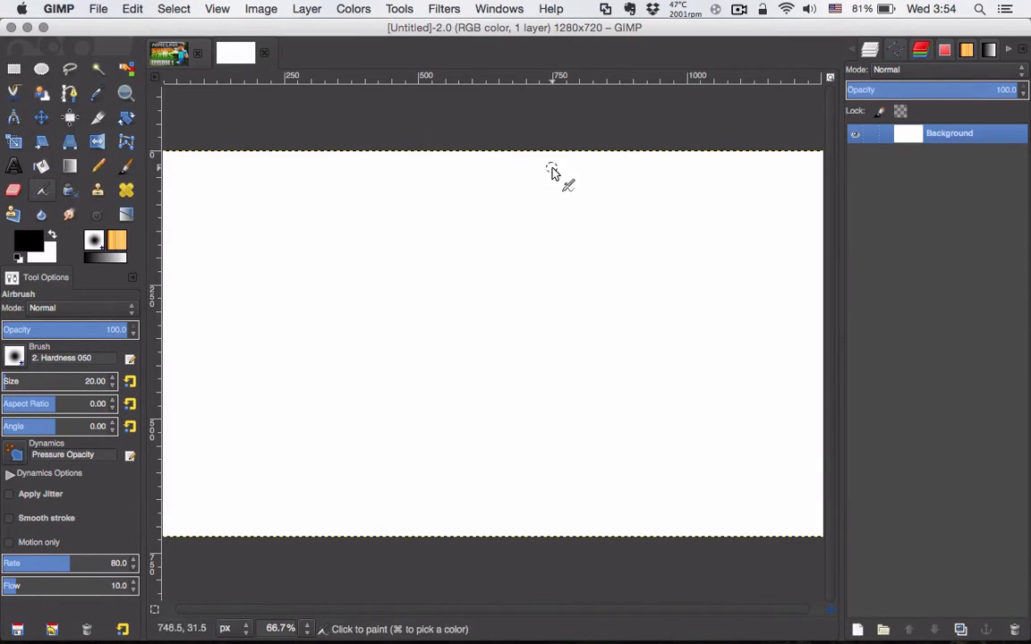
Add mcbackground.png from the desktop to the blank image as a new layer.
drag(201, 33, 356, 29)
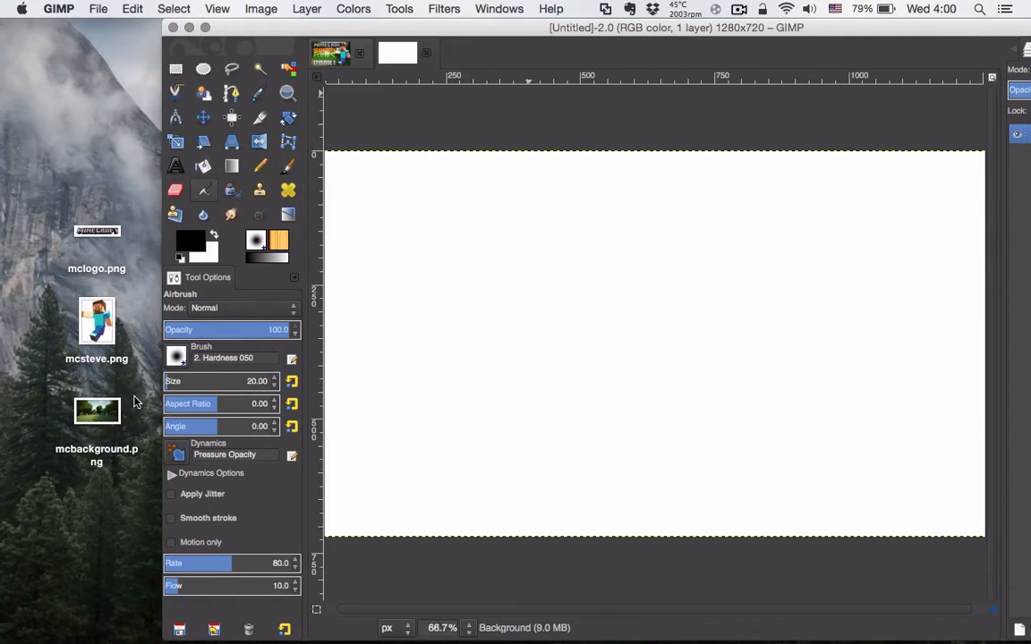
drag(94, 416, 513, 414)
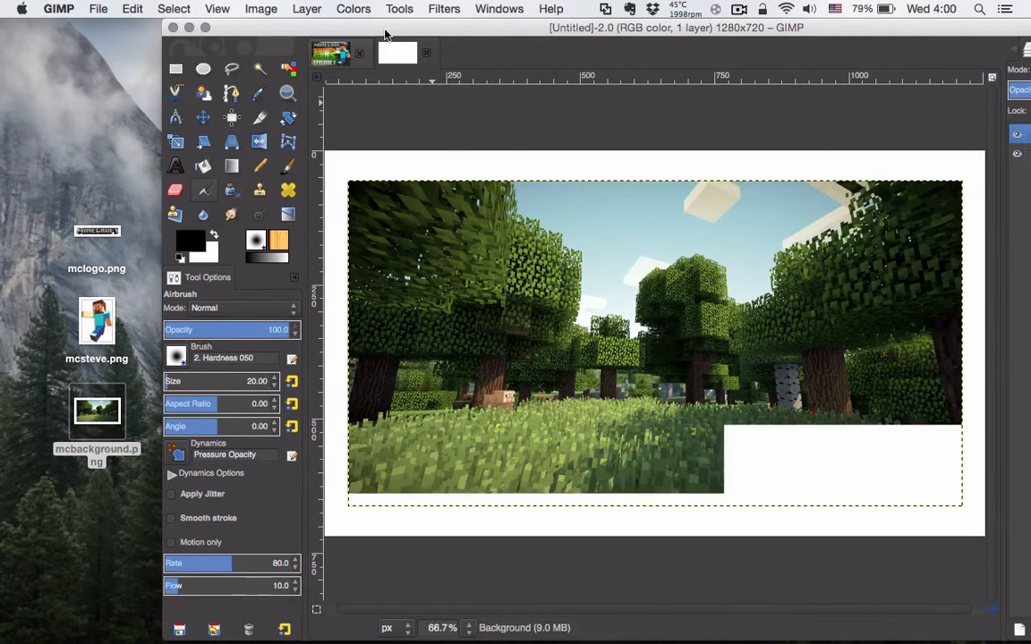
drag(407, 27, 249, 13)
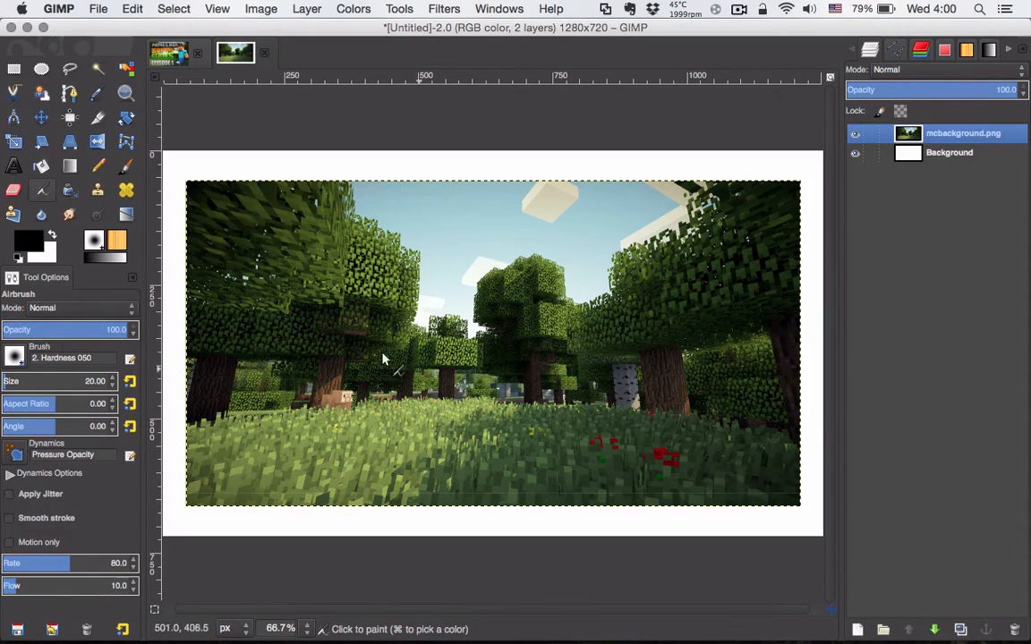
Scale the mcbackground.png layer with its aspect ratio kept to 1424 × 755 px, covering the whole canvas.
scroll(452, 282, down, 3)
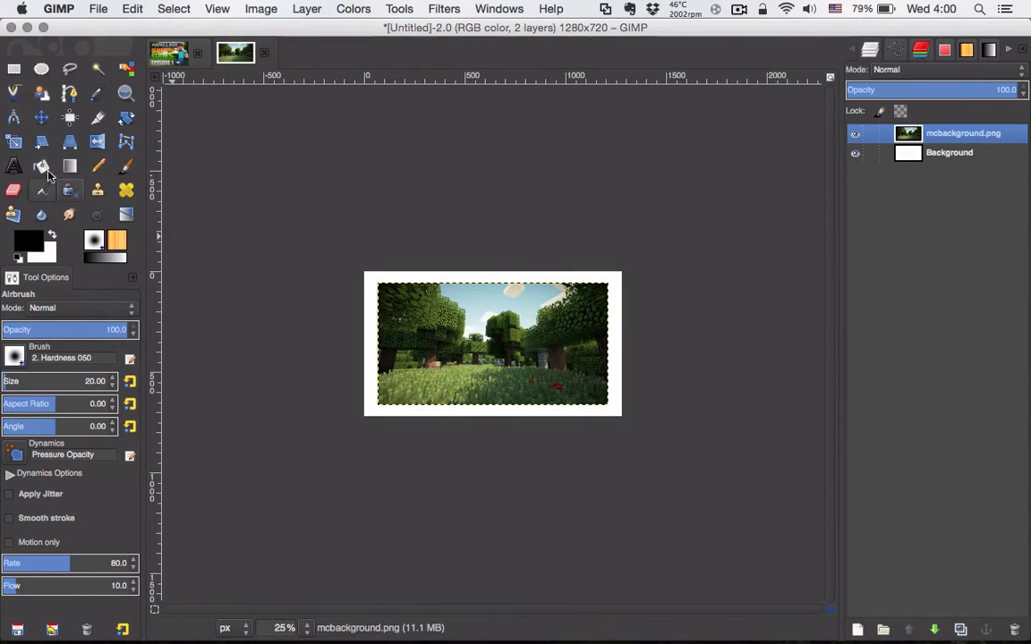
click(14, 141)
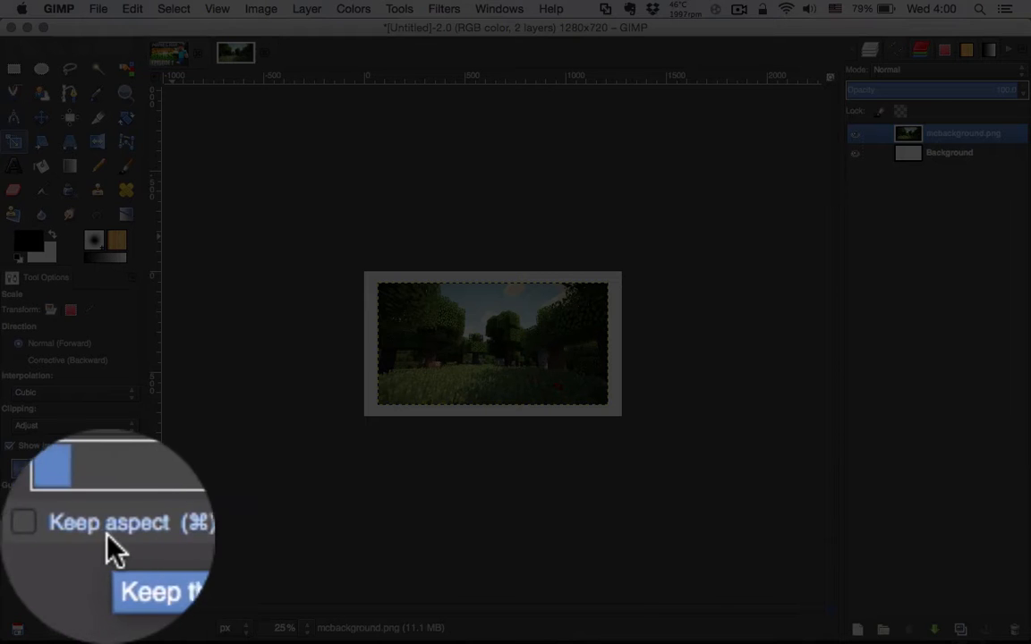
click(41, 544)
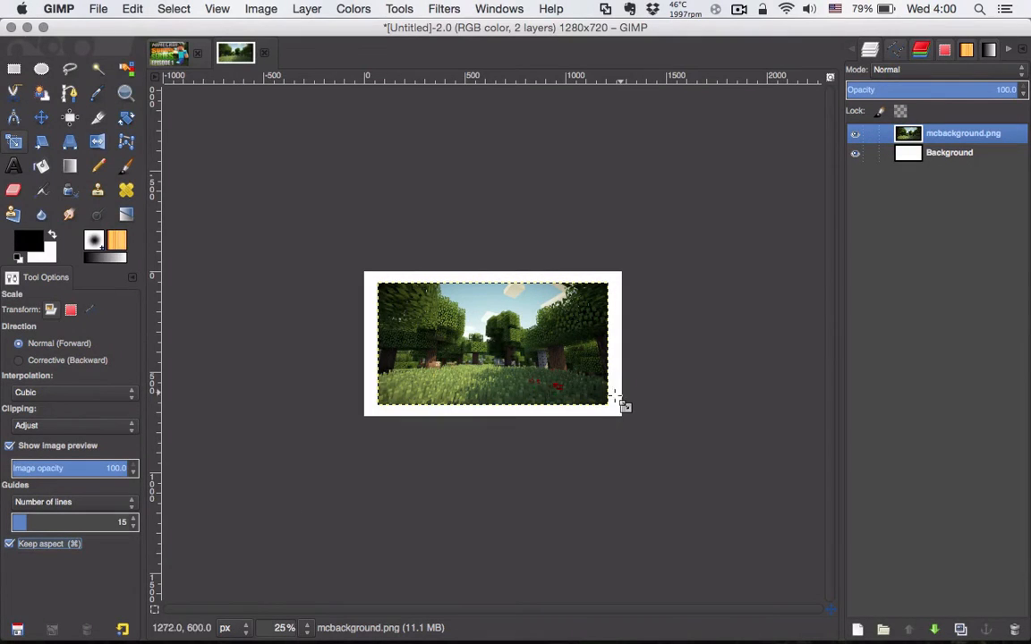
drag(616, 398, 640, 422)
drag(377, 281, 353, 270)
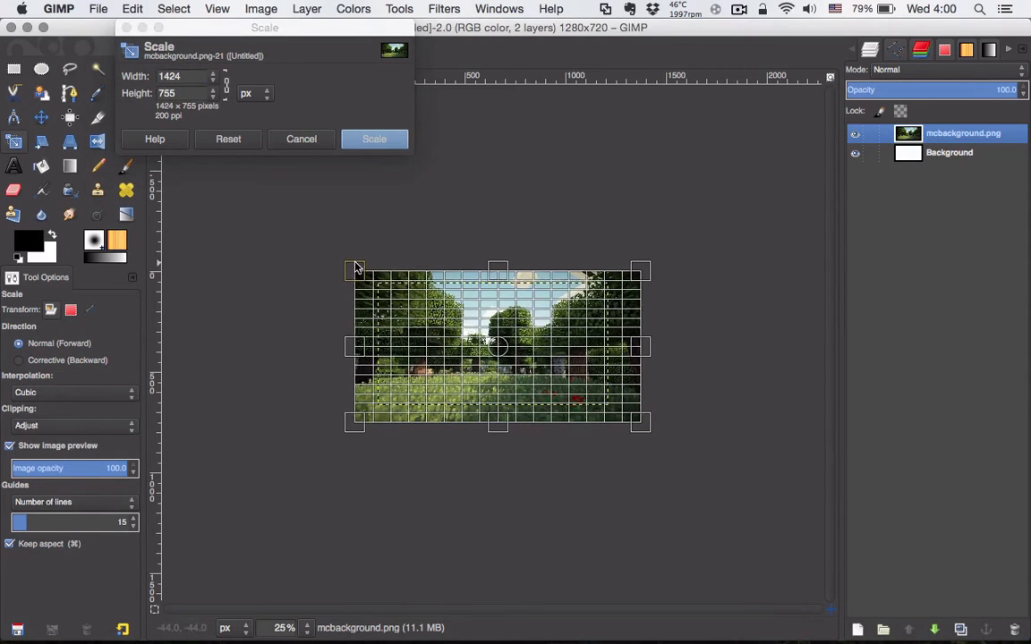
click(376, 140)
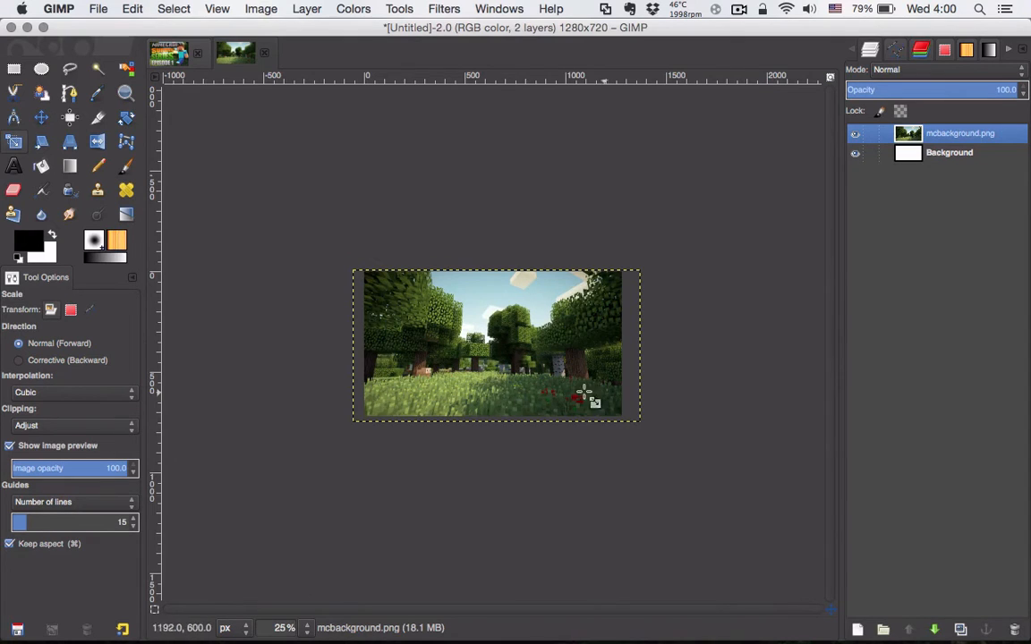
Delete the white Background layer.
scroll(510, 395, up, 2)
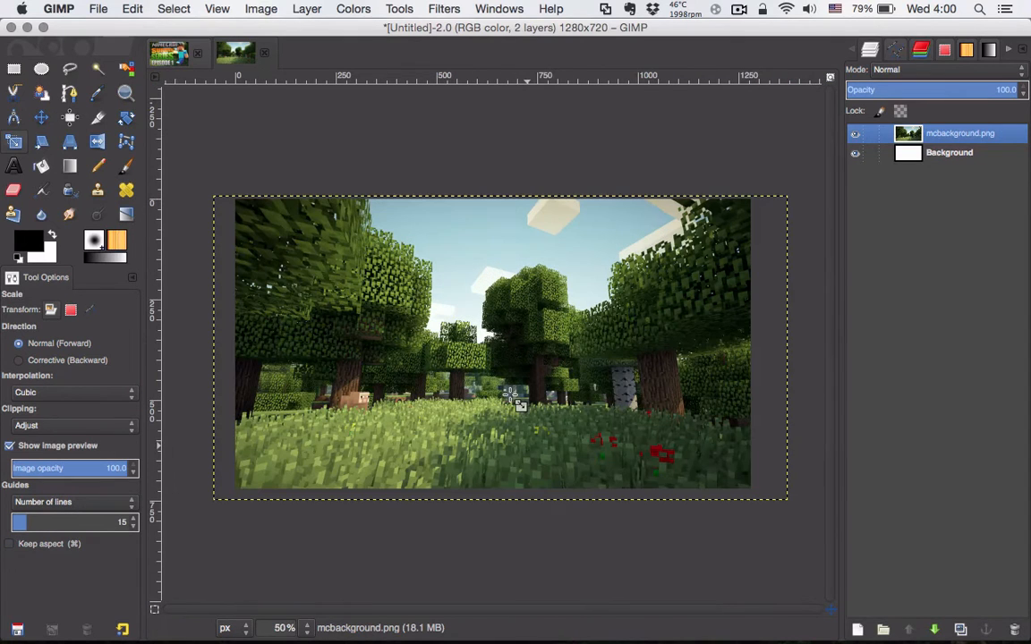
click(975, 155)
click(1014, 629)
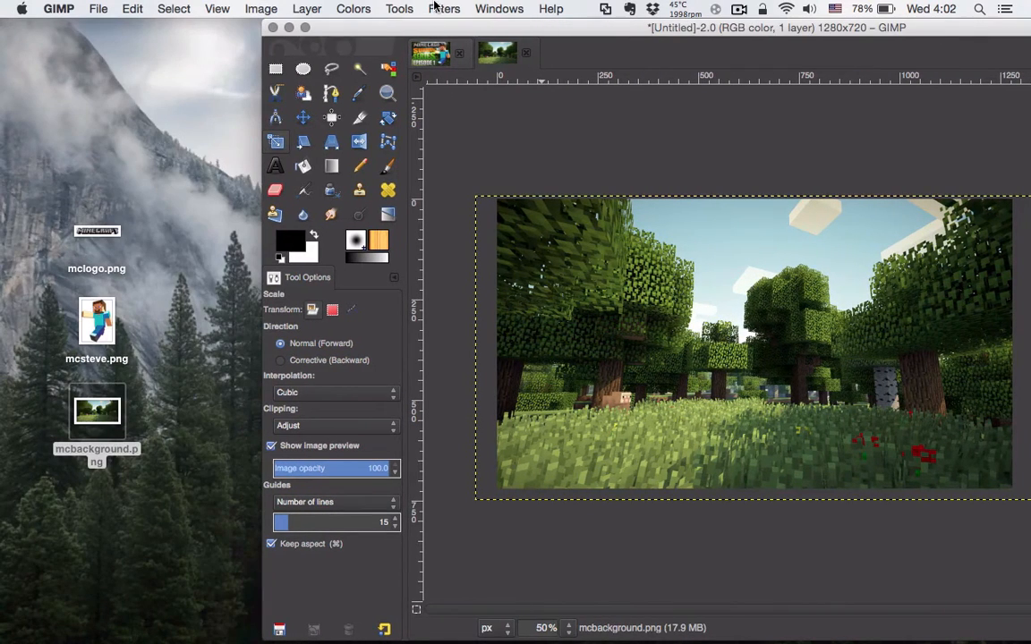
Add mclogo.png from the desktop as a layer and scale it proportionally to about 1040 px wide.
drag(87, 235, 680, 269)
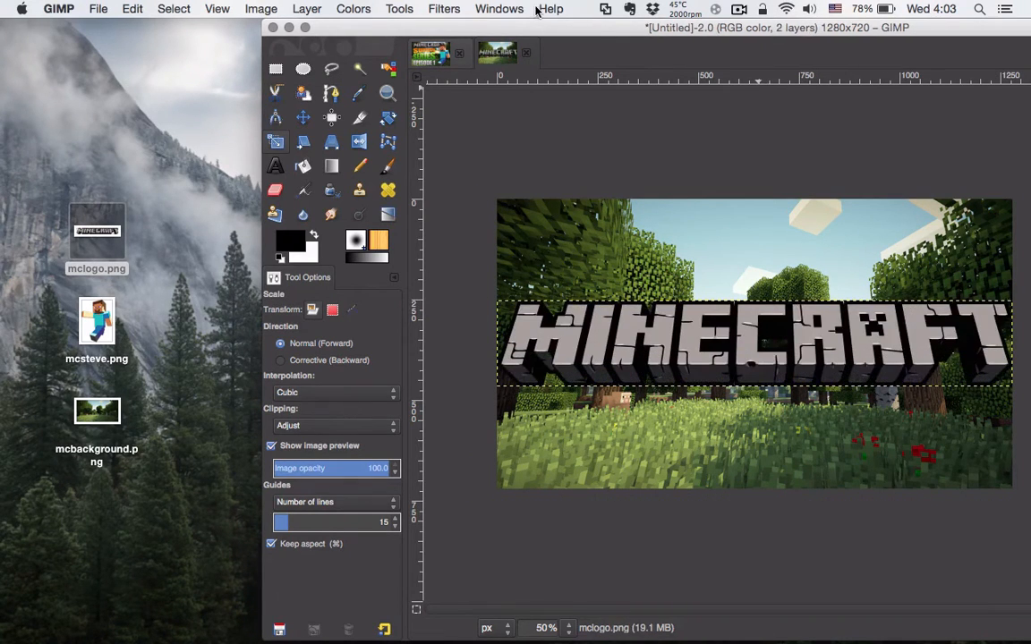
double_click(418, 28)
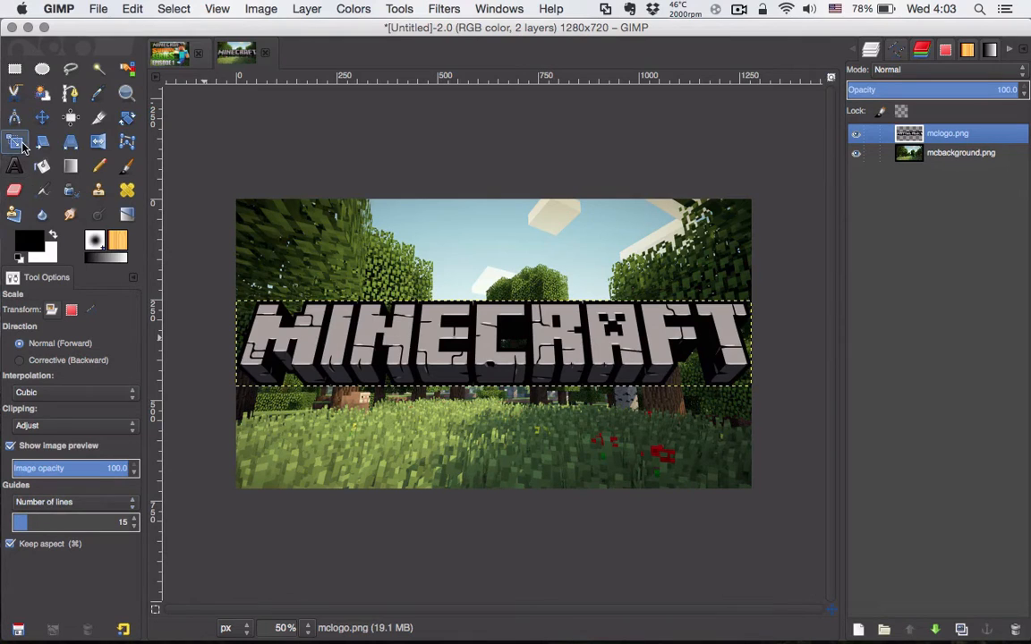
drag(750, 384, 653, 340)
click(374, 139)
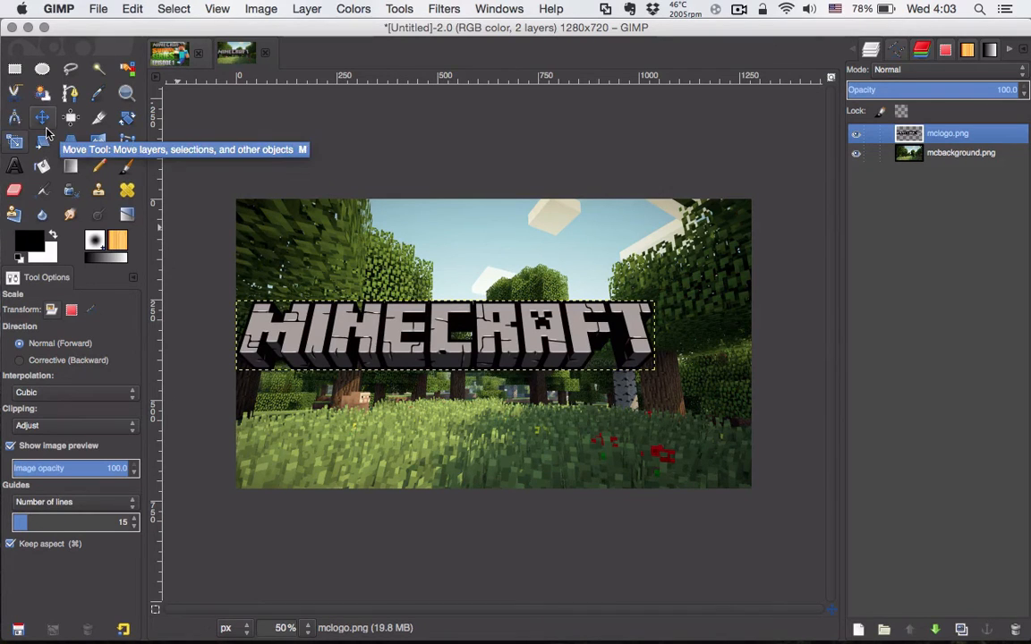
Move the active Minecraft logo layer to the upper edge of the canvas, roughly centred horizontally.
click(45, 127)
click(72, 365)
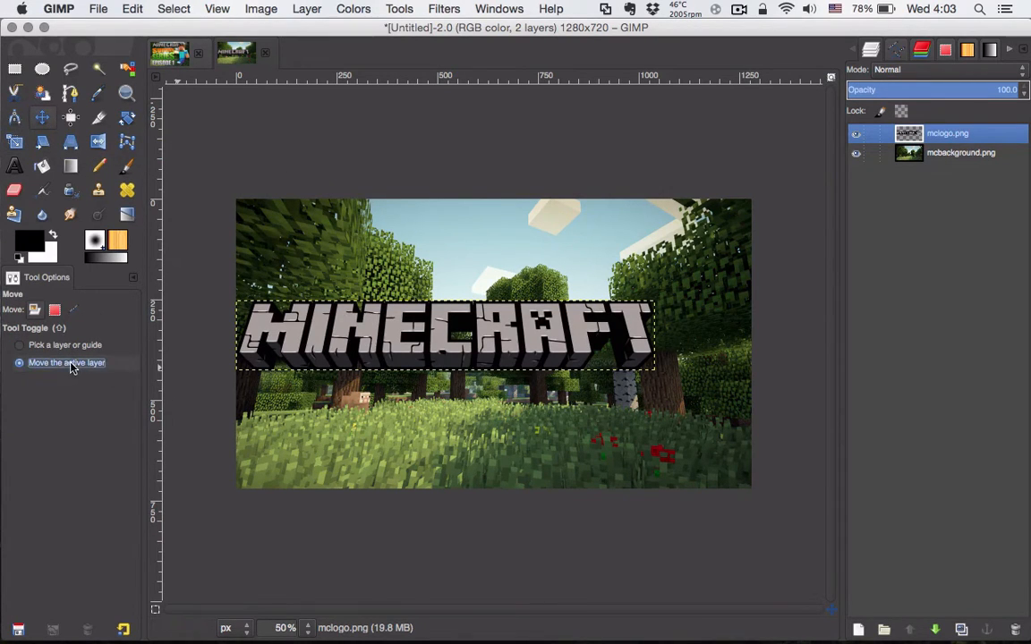
drag(428, 356, 472, 253)
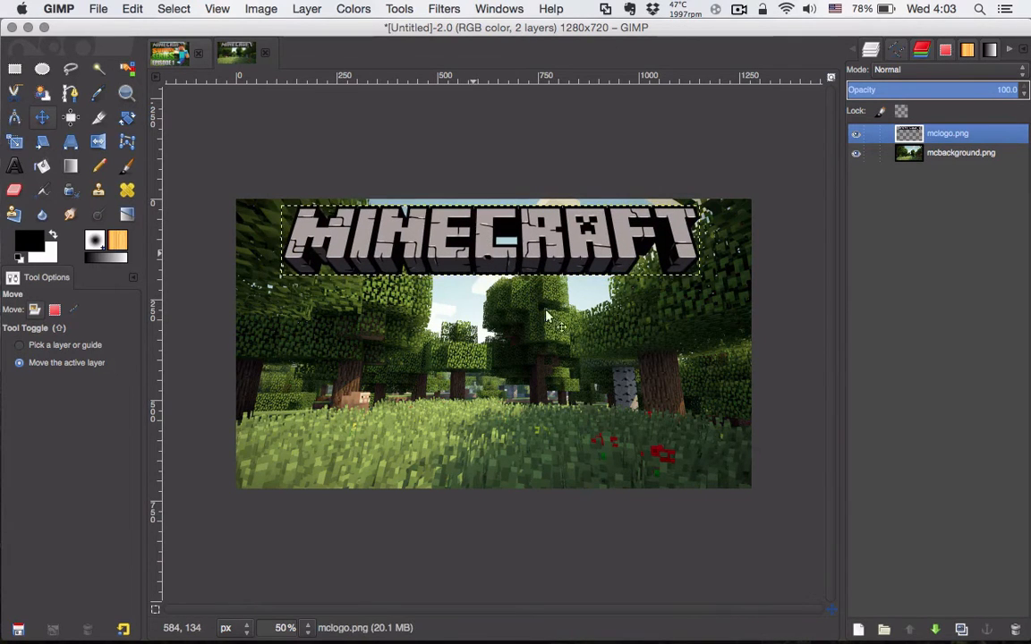
Add mcsteve.png from the desktop to the image as a new layer.
drag(109, 32, 290, 31)
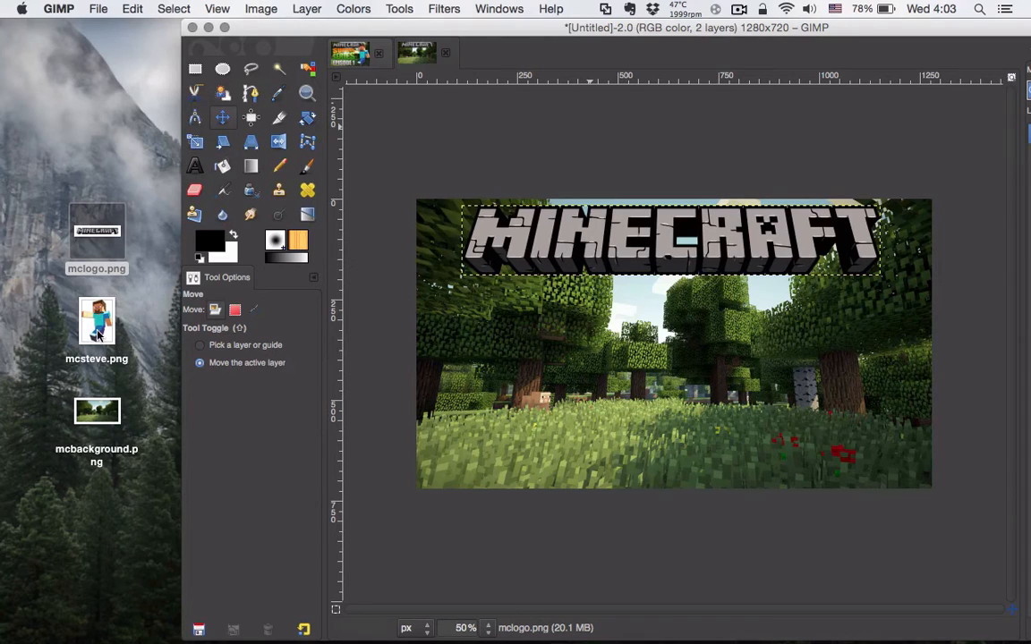
drag(85, 324, 546, 425)
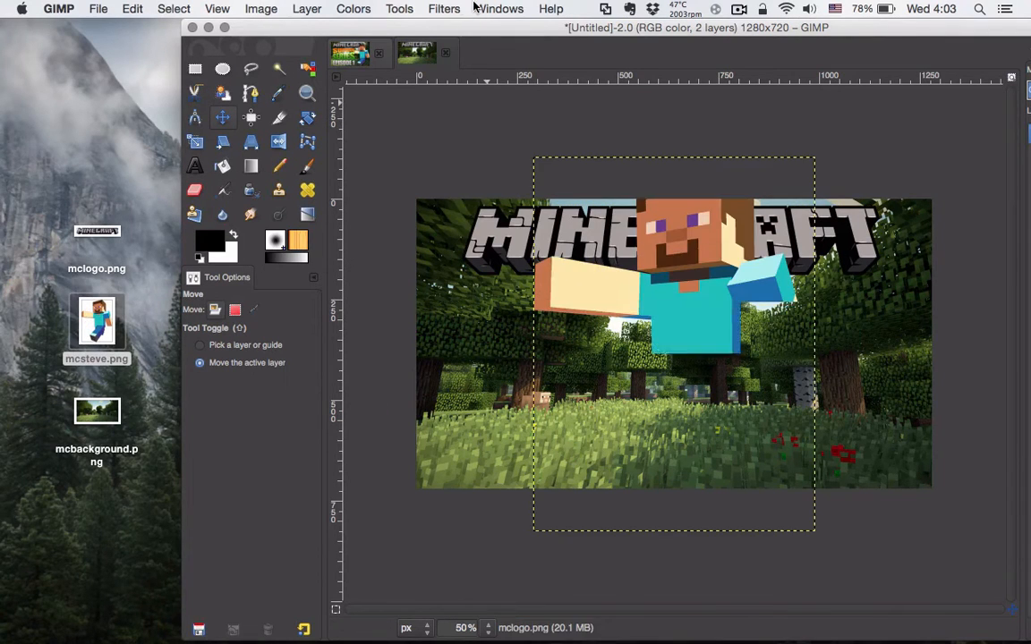
drag(394, 27, 202, 11)
Scale the mcsteve.png layer down proportionally to about 510 px wide.
click(18, 141)
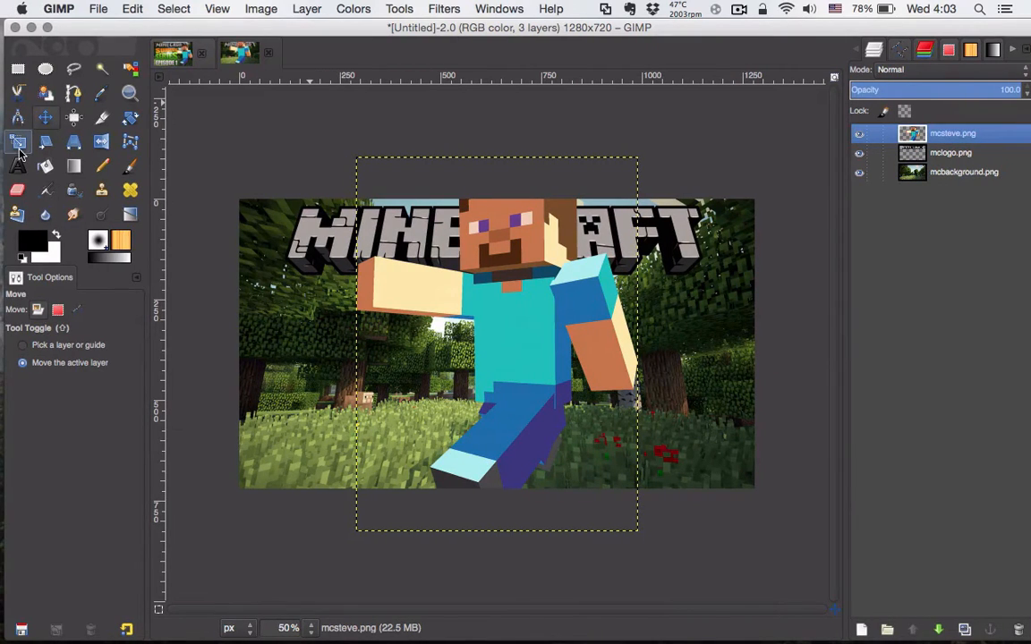
click(362, 173)
drag(362, 173, 433, 259)
click(374, 147)
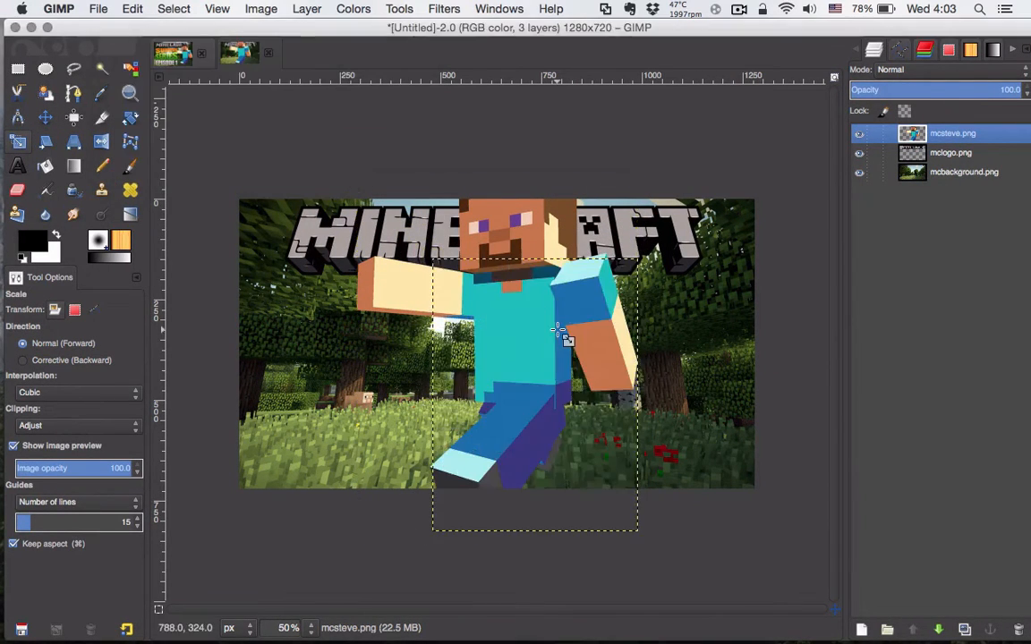
Move the Steve character to the right side of the canvas and shift the Minecraft logo toward the left edge.
click(46, 122)
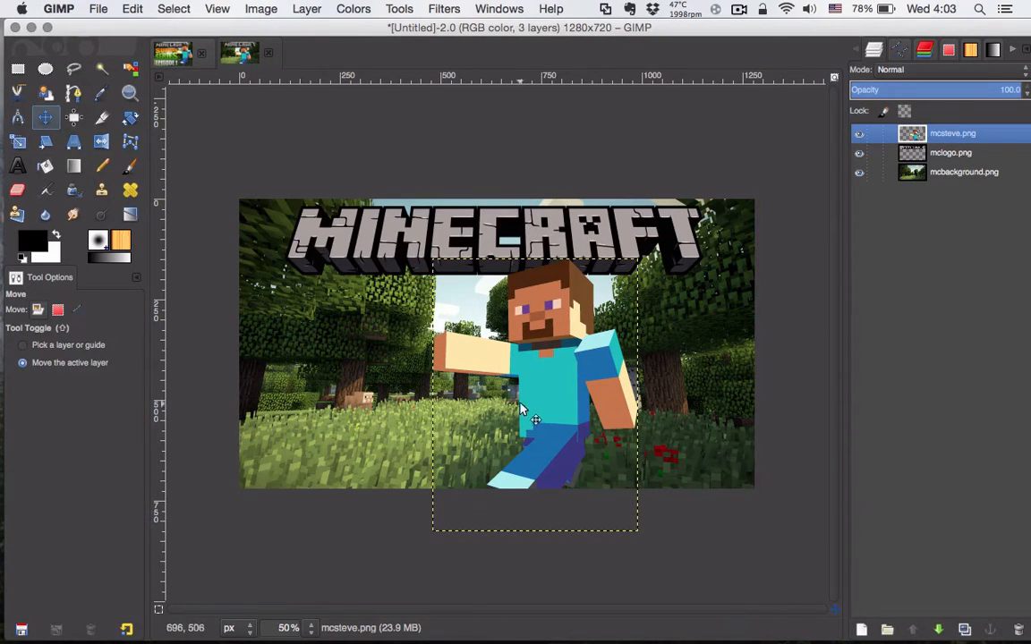
drag(538, 404, 646, 360)
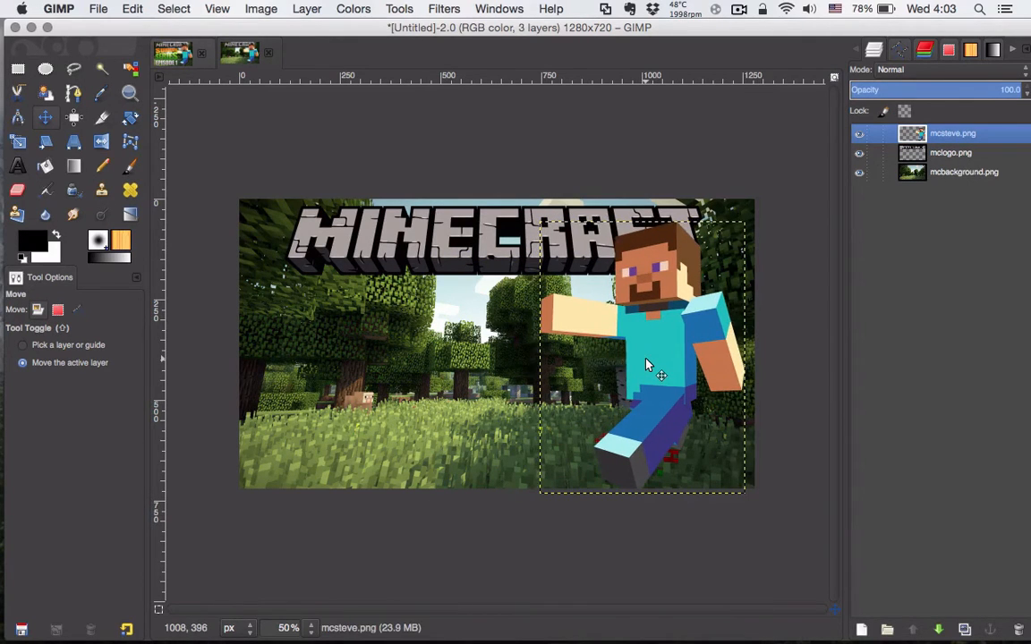
click(950, 152)
drag(335, 253, 307, 249)
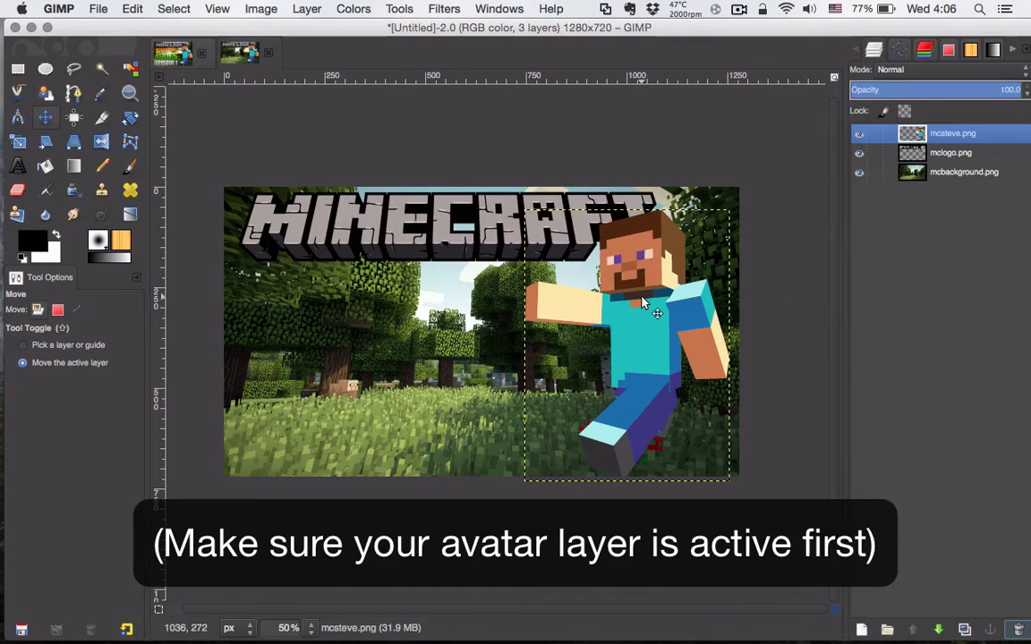
Apply a black Drop Shadow to the mcsteve.png layer with offsets 0, blur radius 100, opacity 100 and resizing not allowed.
click(443, 9)
mouse_move(573, 145)
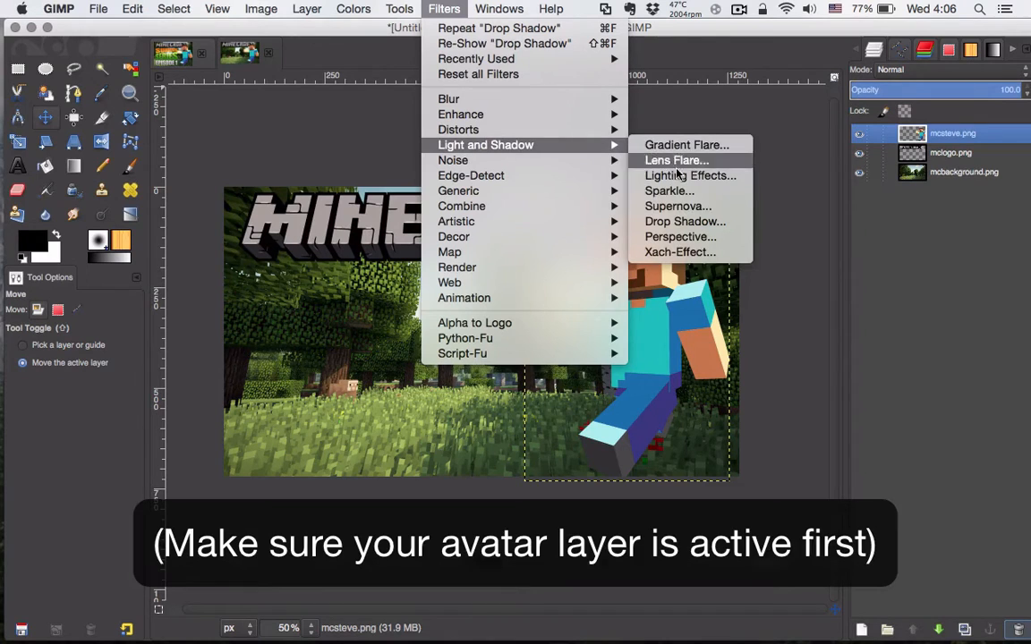
click(677, 222)
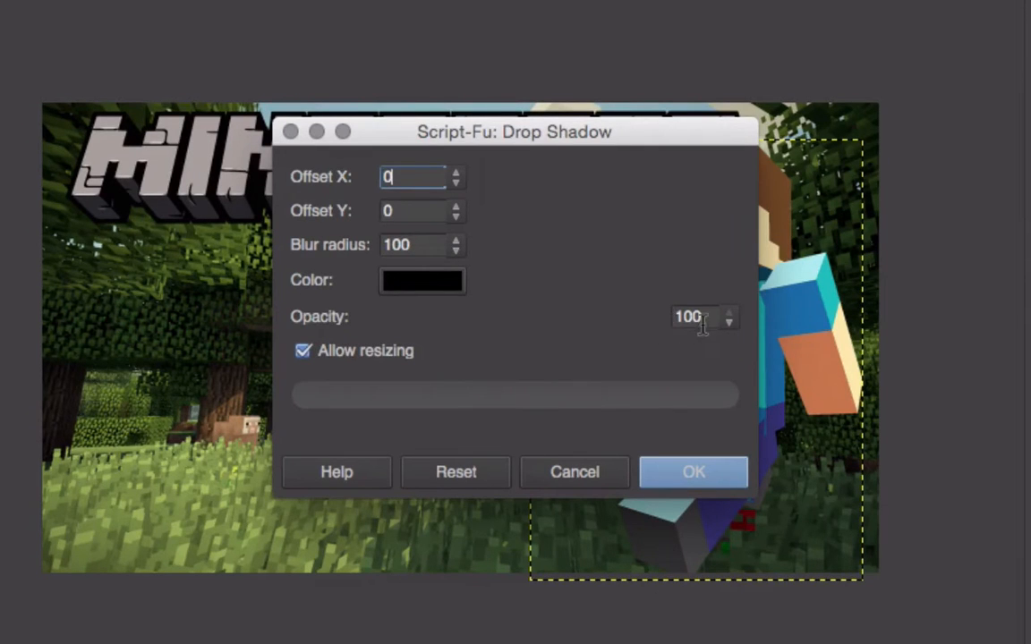
click(304, 354)
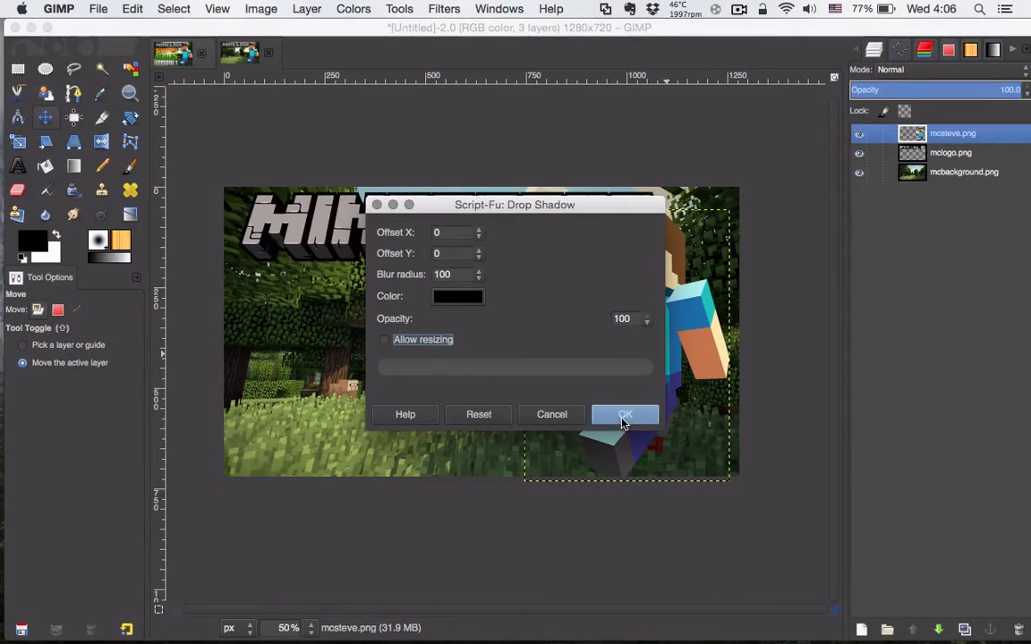
click(691, 476)
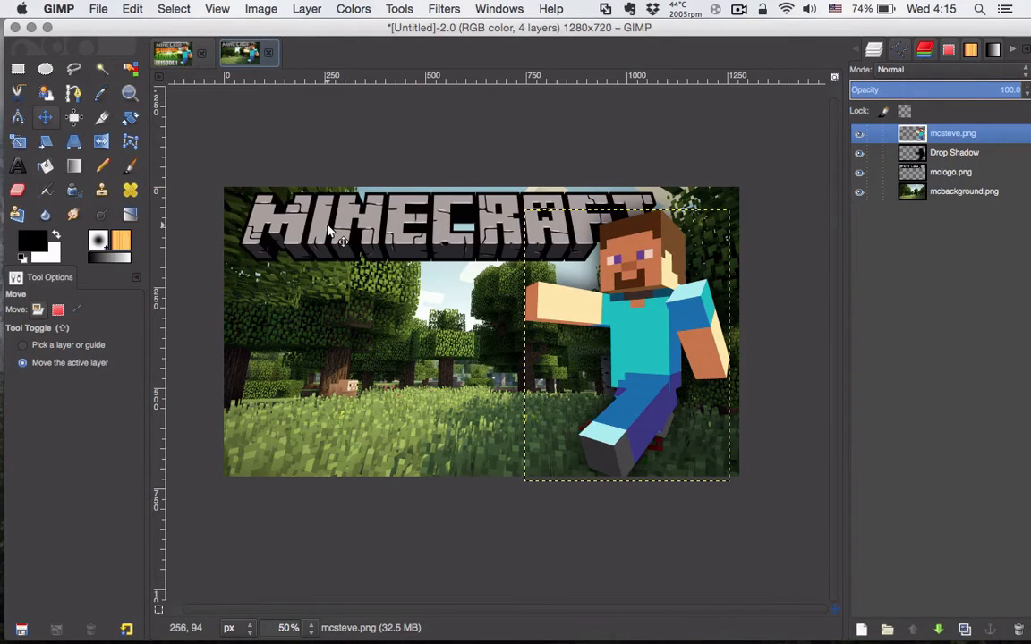
Add the text SURVIVAL below the Minecraft logo in Impact Condensed, 200 px, coloured orange (ff7e00).
click(16, 165)
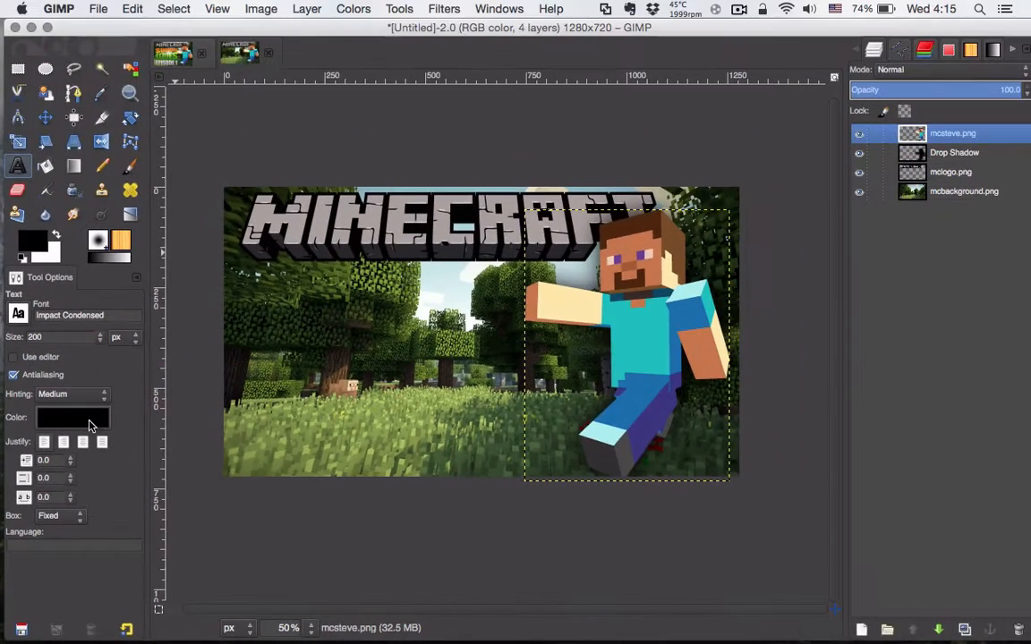
click(169, 55)
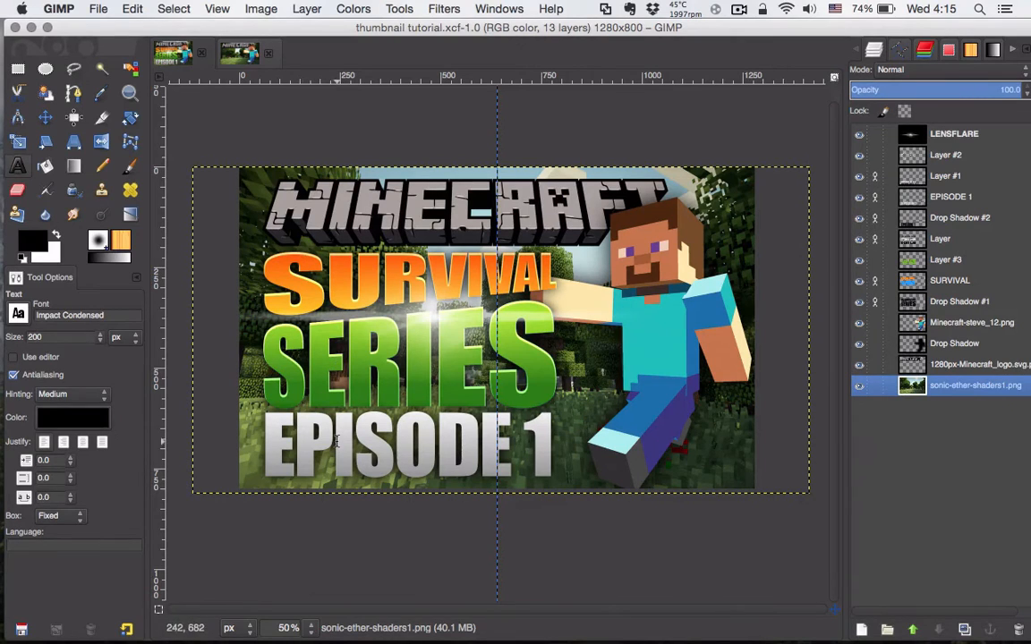
click(239, 56)
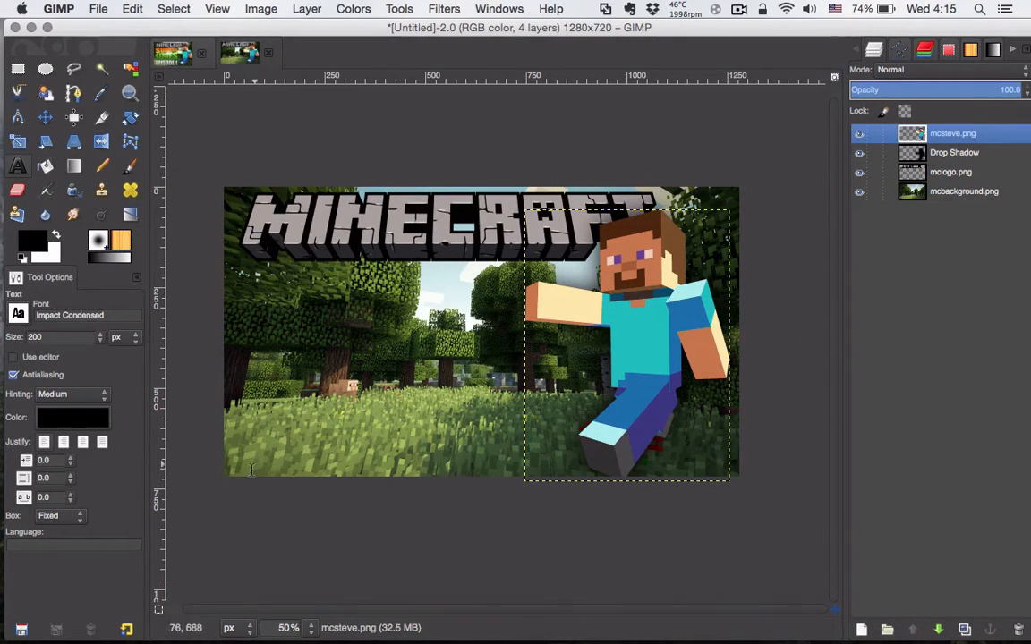
click(50, 420)
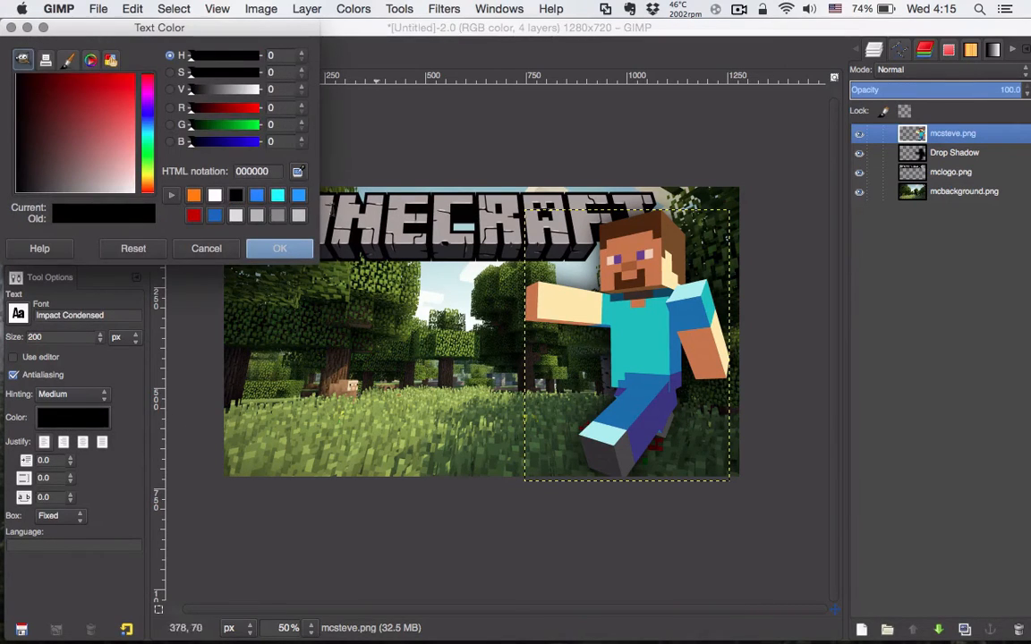
click(194, 195)
click(279, 248)
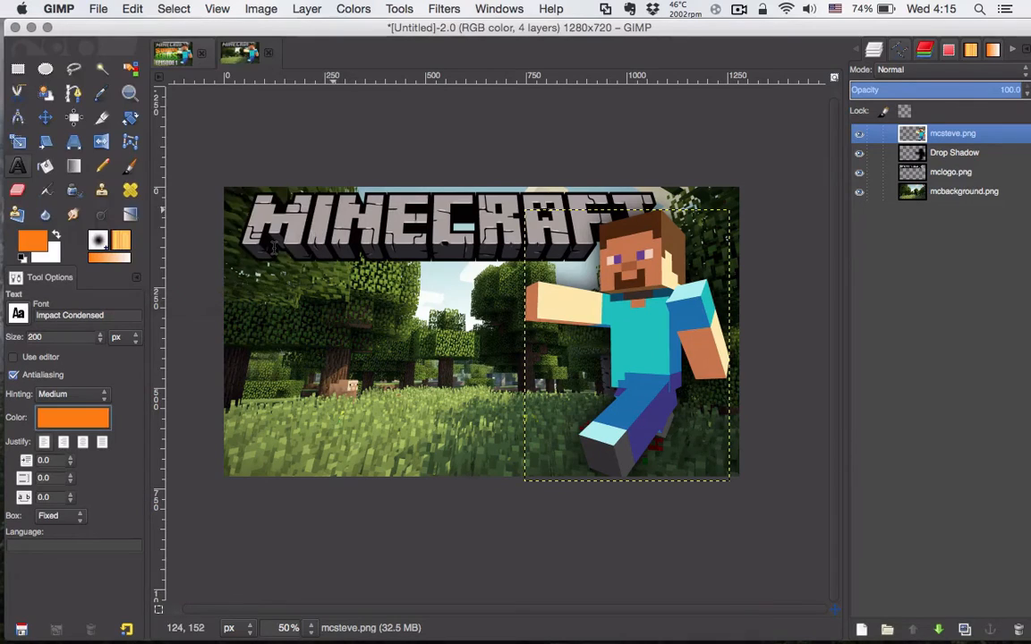
click(238, 286)
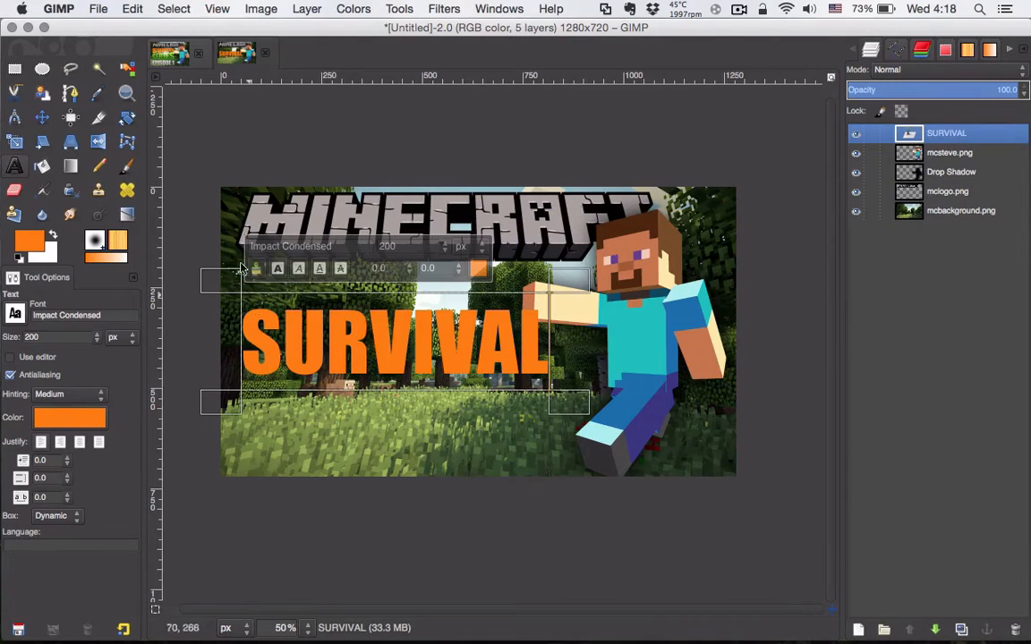
Autocrop the SURVIVAL text layer and move it up to sit directly beneath the Minecraft logo.
click(310, 8)
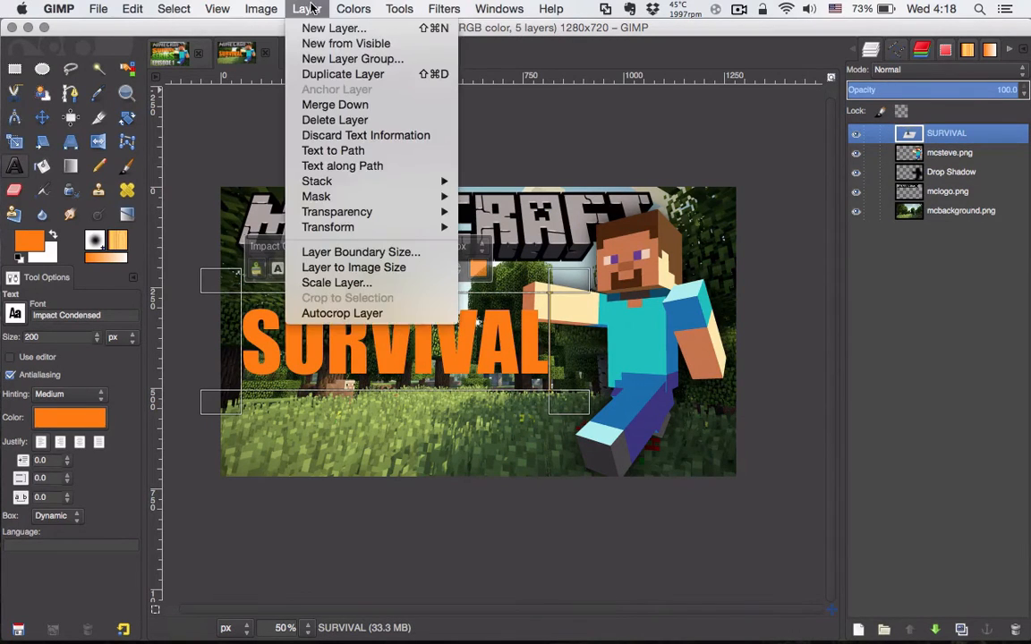
click(340, 316)
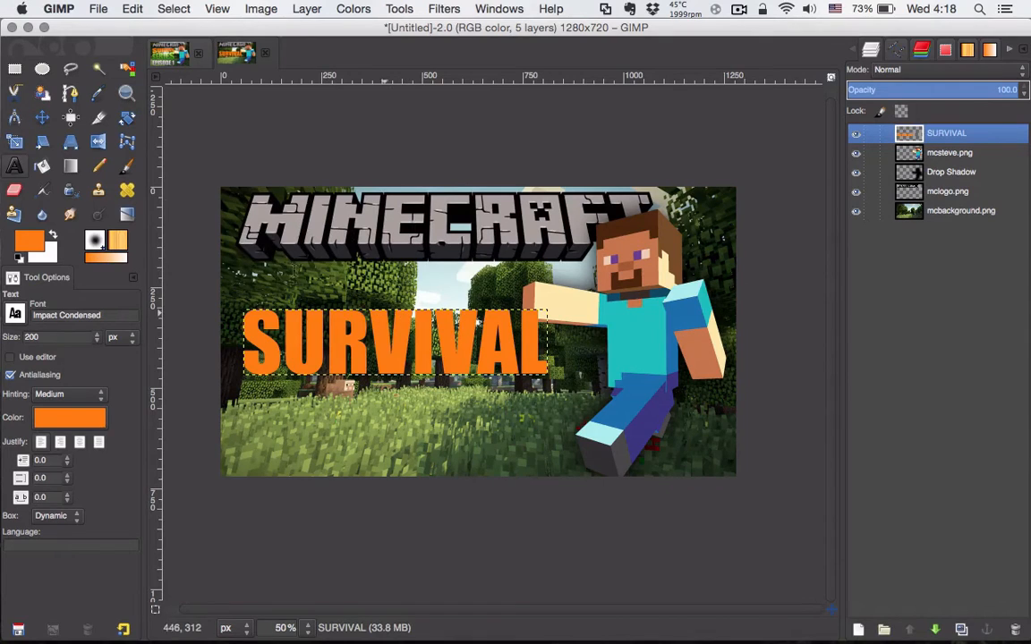
click(51, 119)
drag(370, 341, 365, 298)
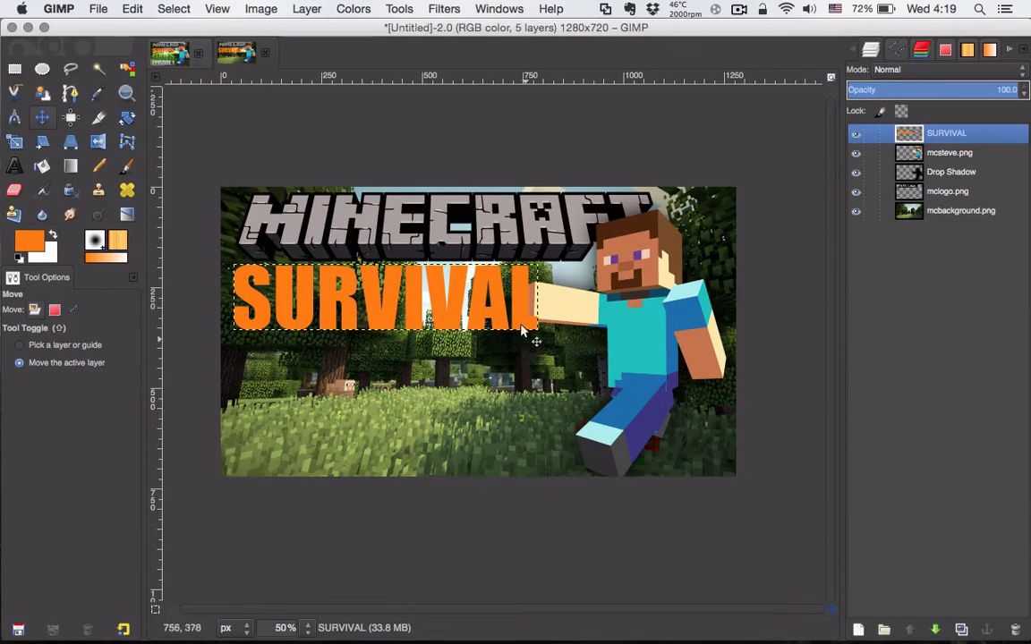
Add the text SERIES below SURVIVAL in Impact Condensed, 200 px, coloured green (5f9500).
click(14, 170)
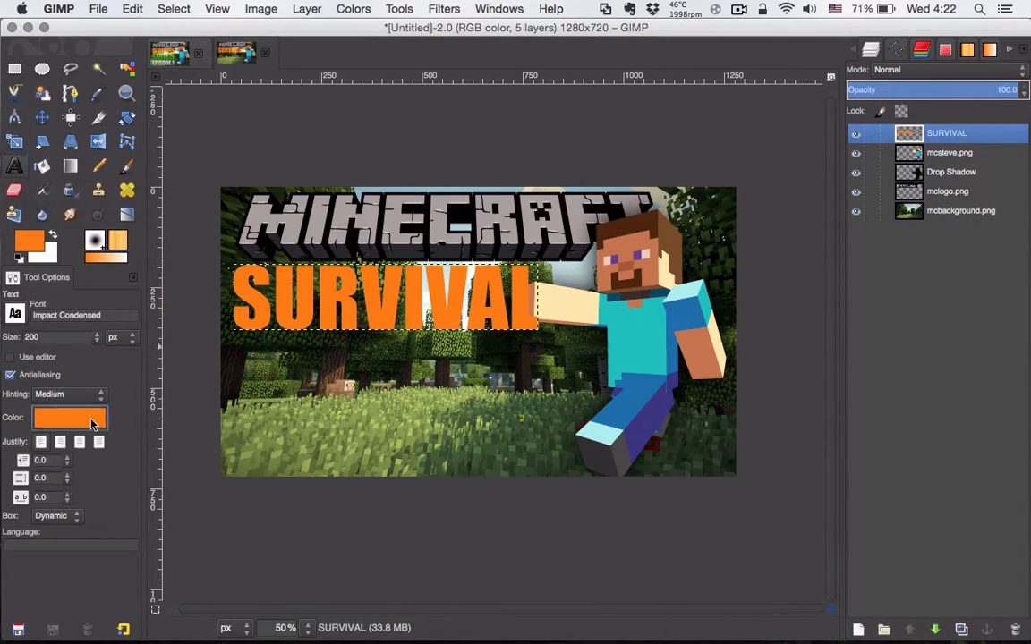
click(92, 424)
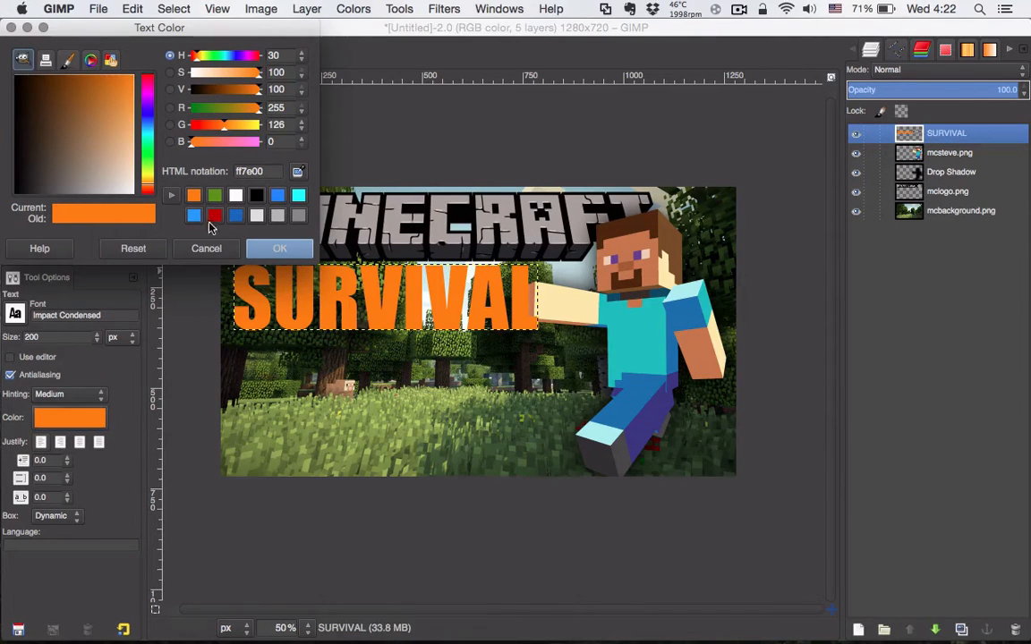
click(215, 196)
click(271, 243)
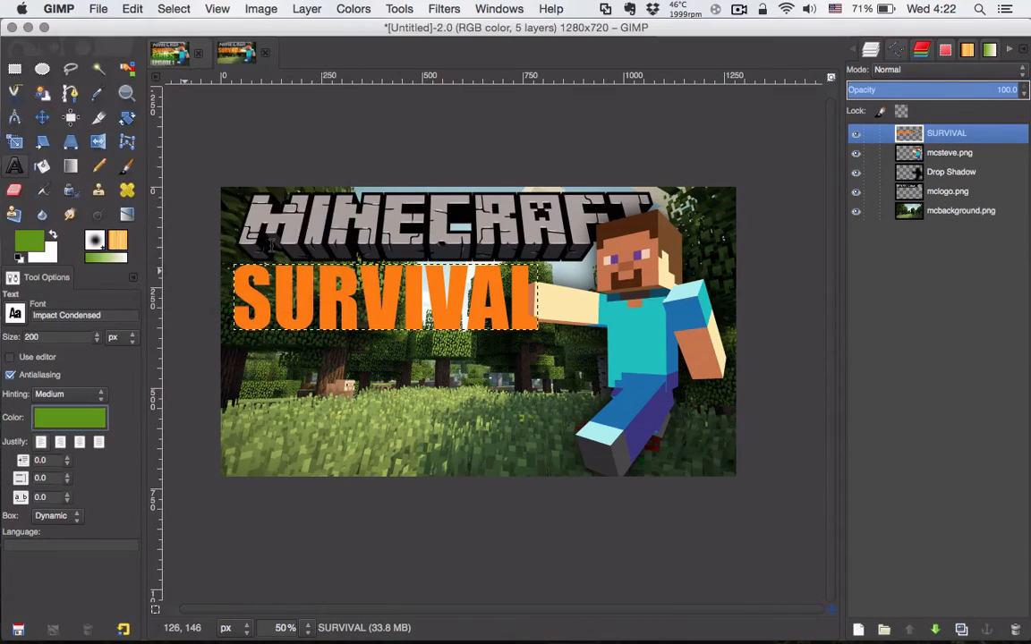
click(230, 354)
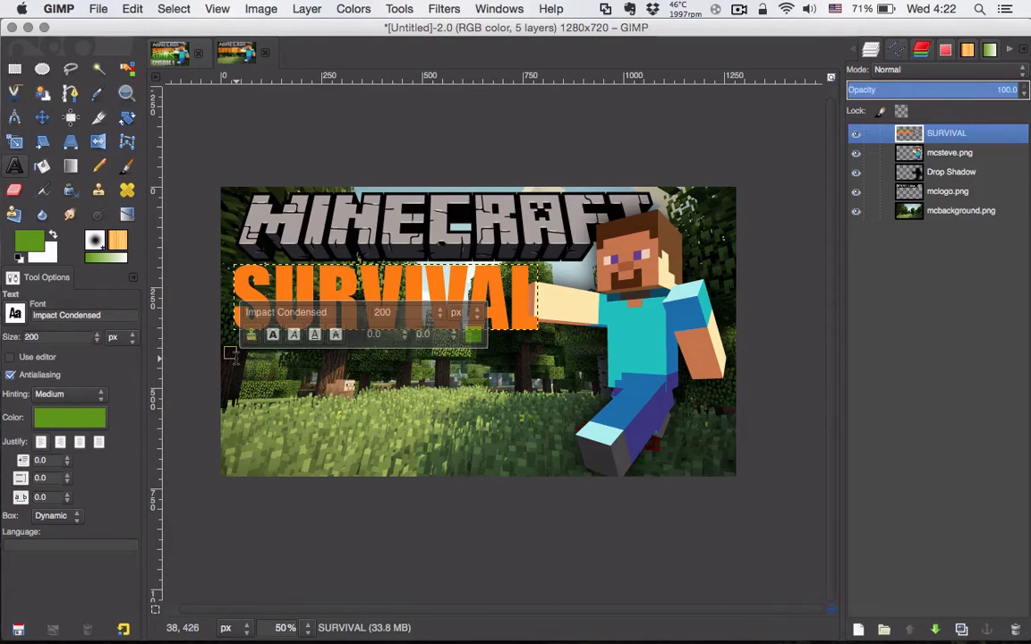
text(SERIES)
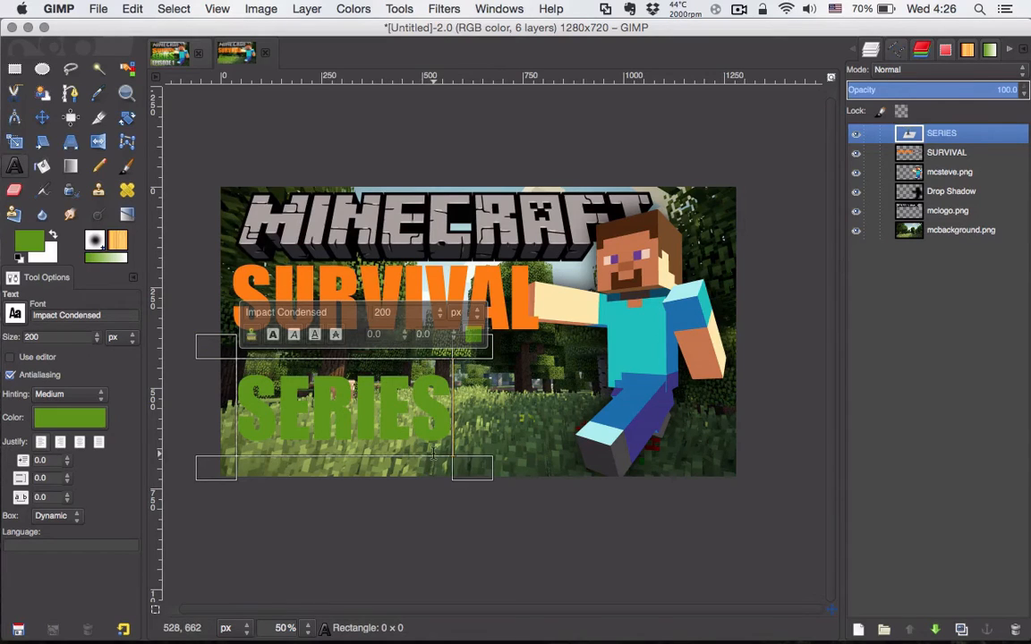
Autocrop the SERIES text layer and move it up directly beneath SURVIVAL, roughly aligned with its left edge.
click(306, 9)
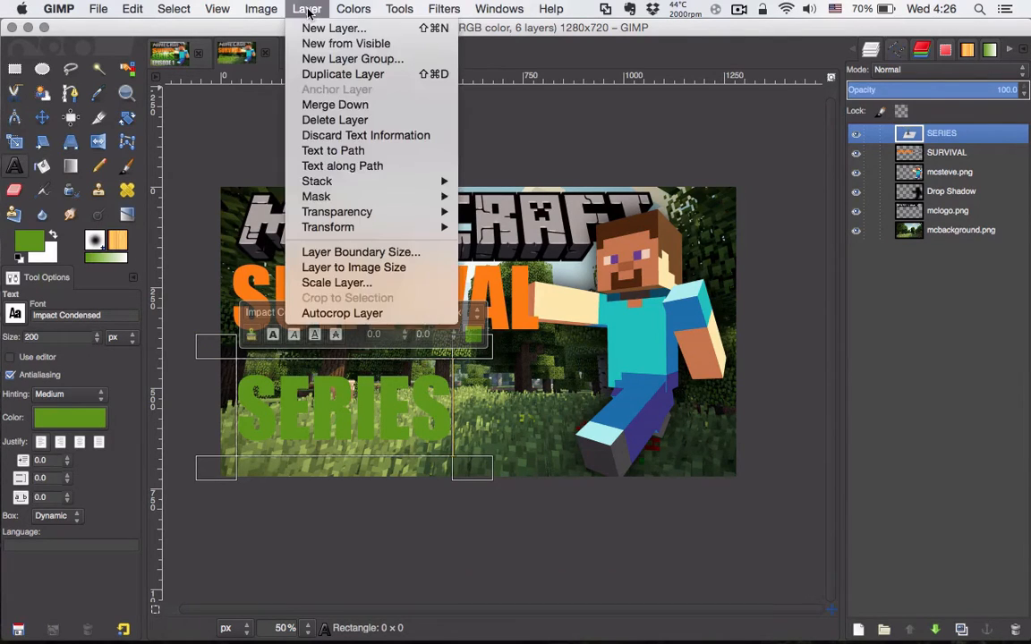
click(356, 311)
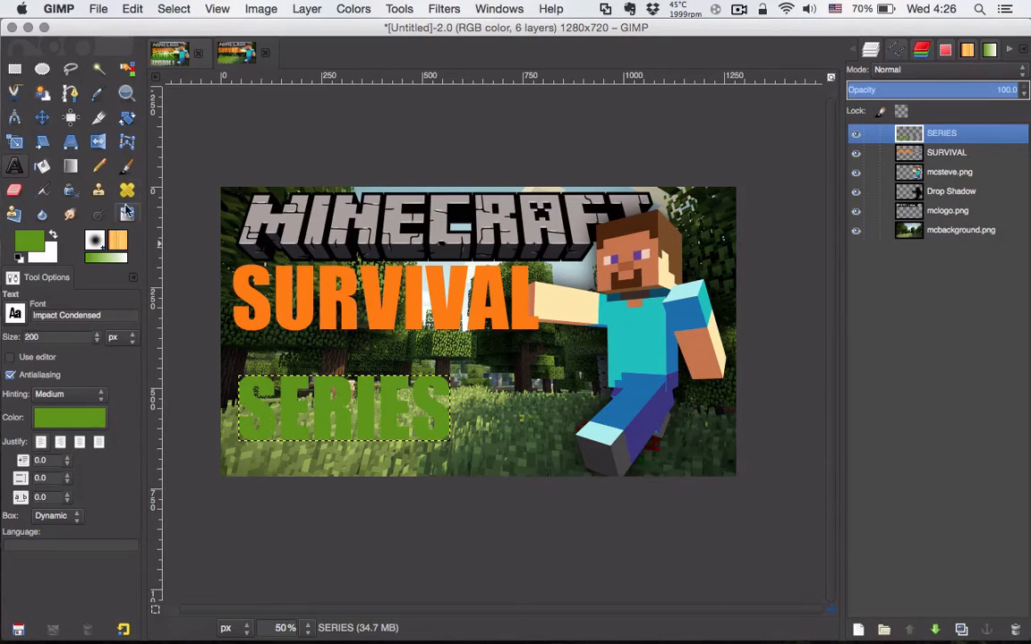
click(42, 118)
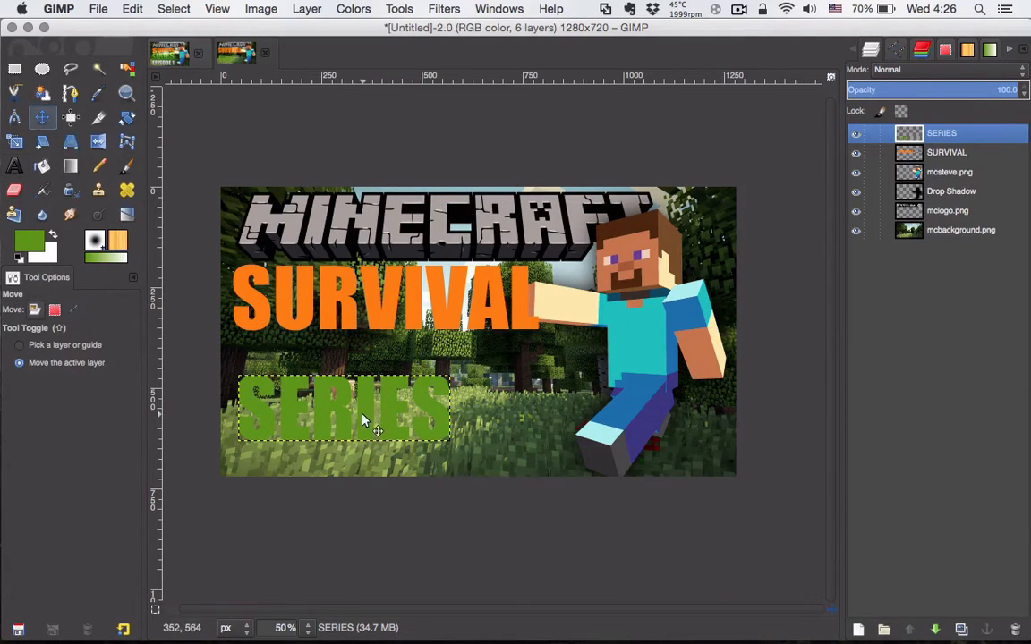
drag(362, 420, 359, 380)
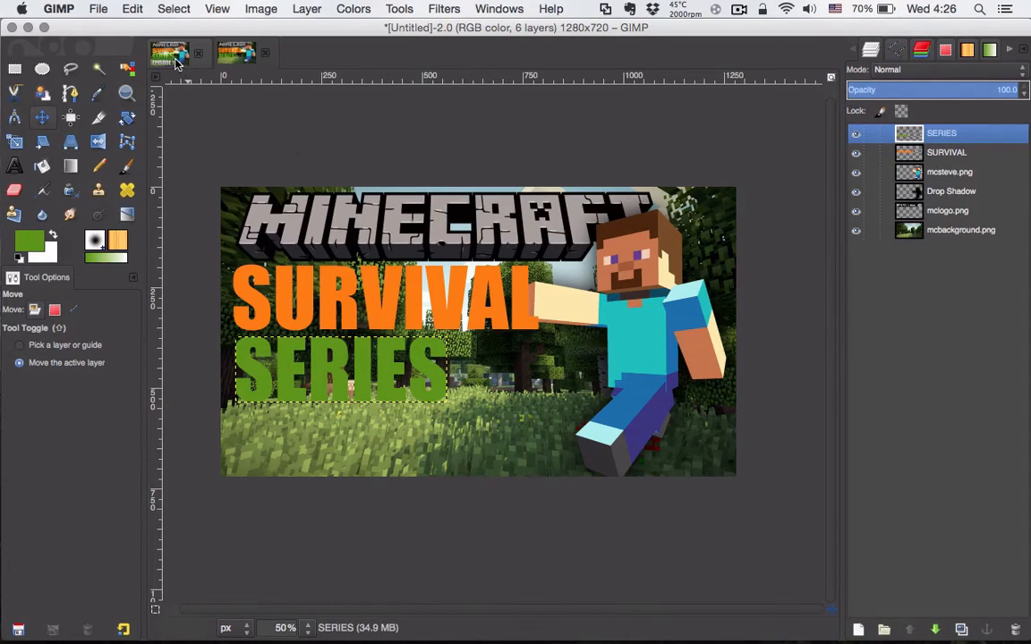
Add the text EPISODE 1 below SERIES in Impact Condensed, 200 px, coloured light grey (b7b7b7).
click(14, 169)
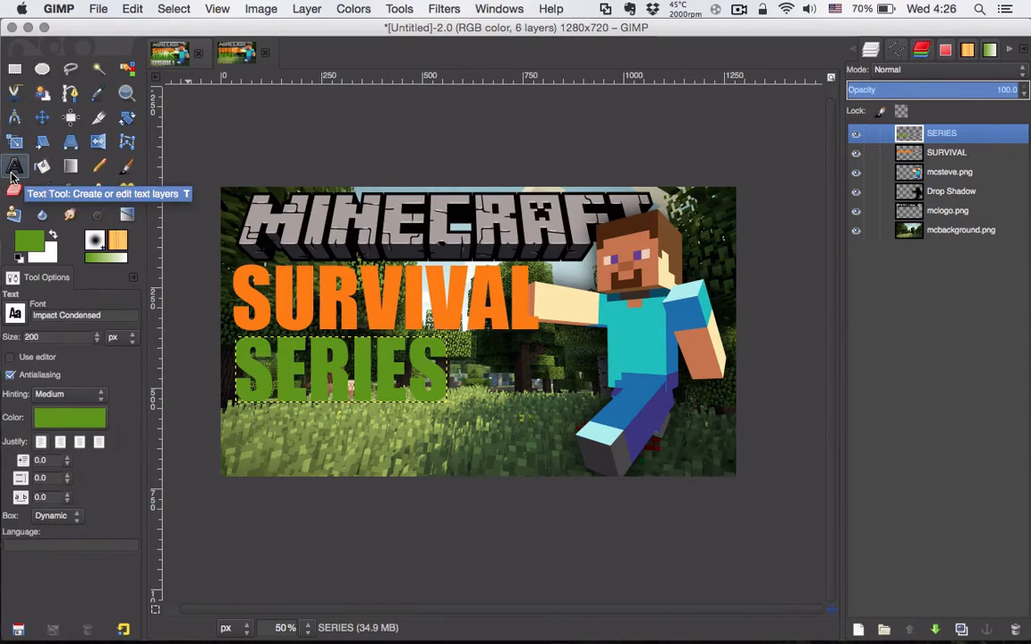
click(38, 246)
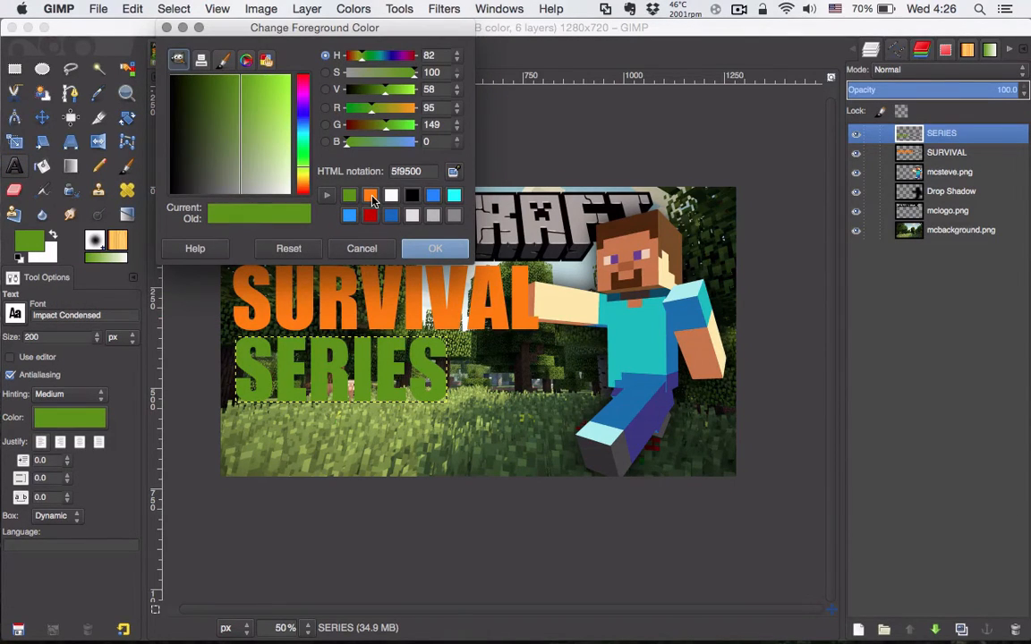
click(413, 215)
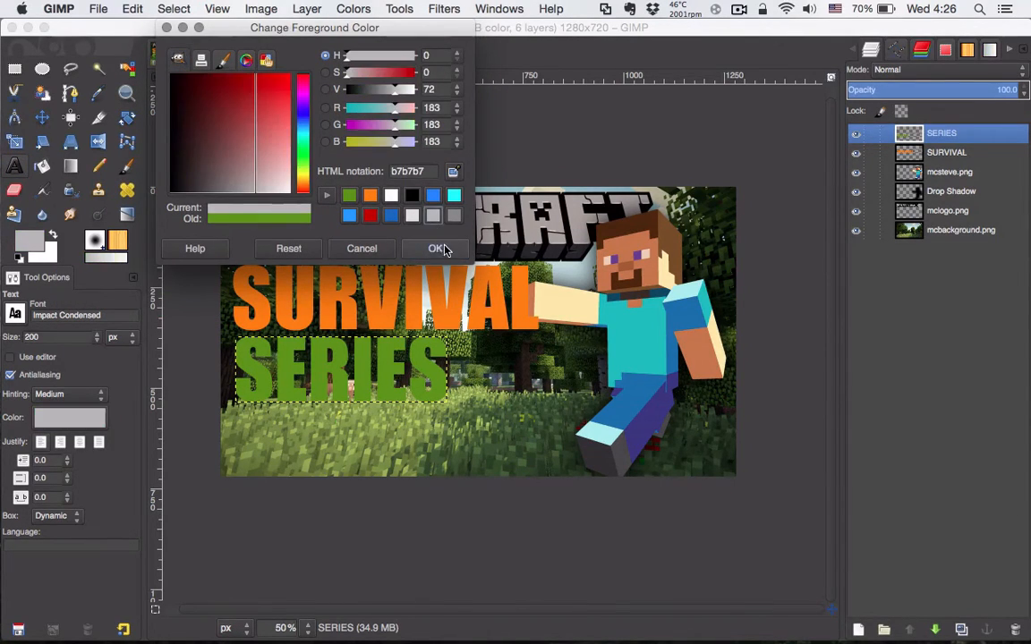
click(435, 248)
click(250, 436)
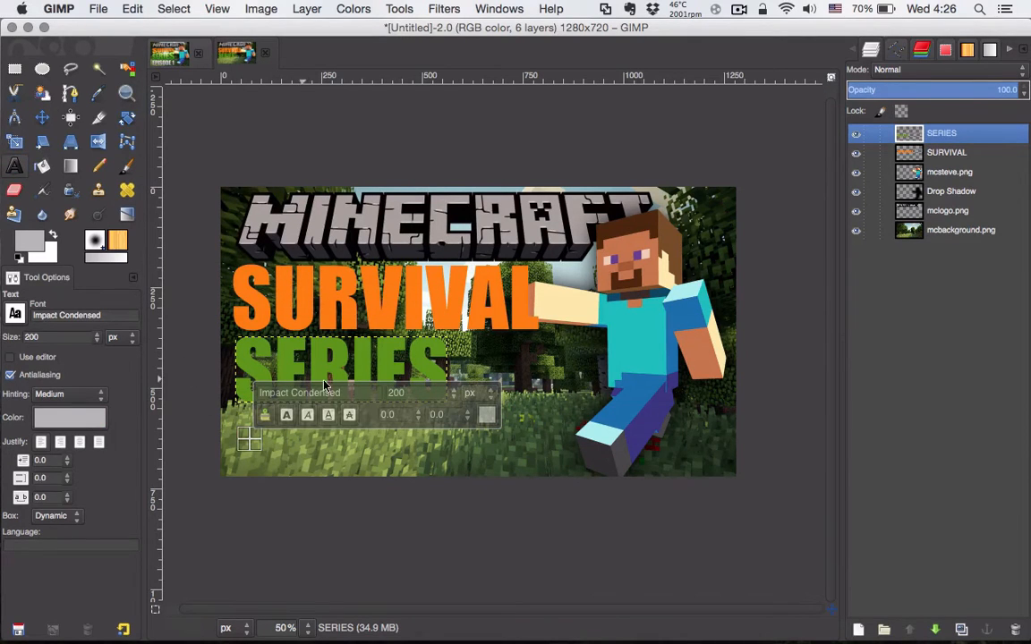
text(EPISODE 1)
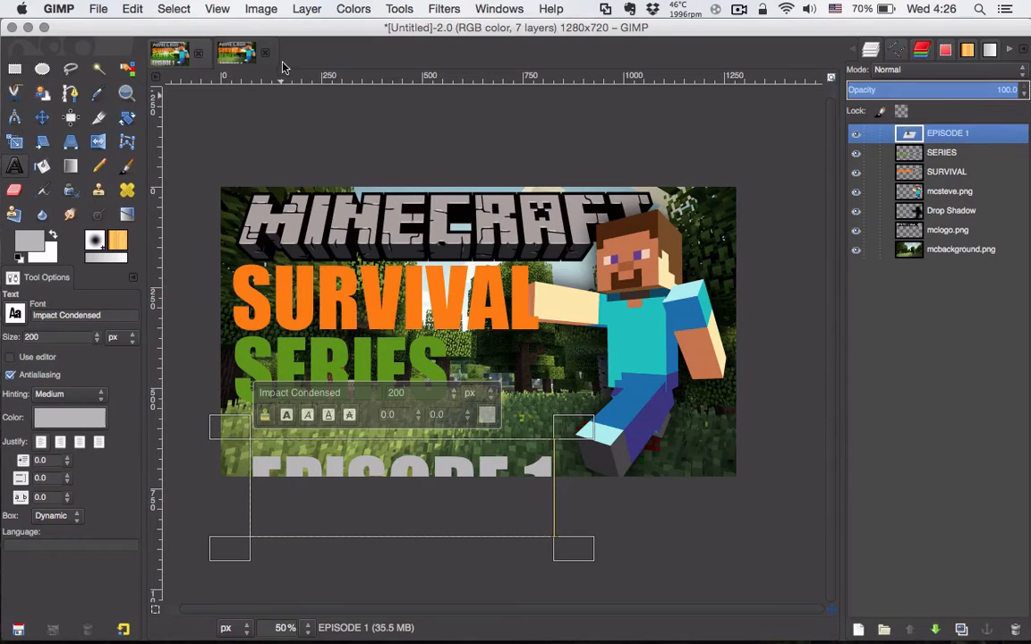
Autocrop the EPISODE 1 text layer and move it up inside the canvas, directly beneath SERIES.
click(307, 8)
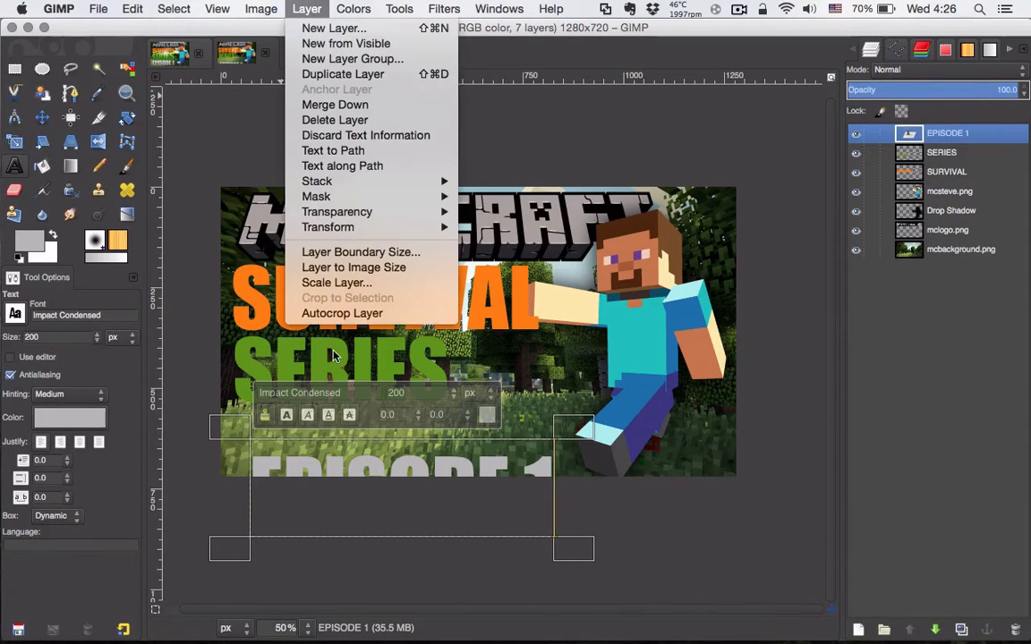
click(305, 308)
click(42, 118)
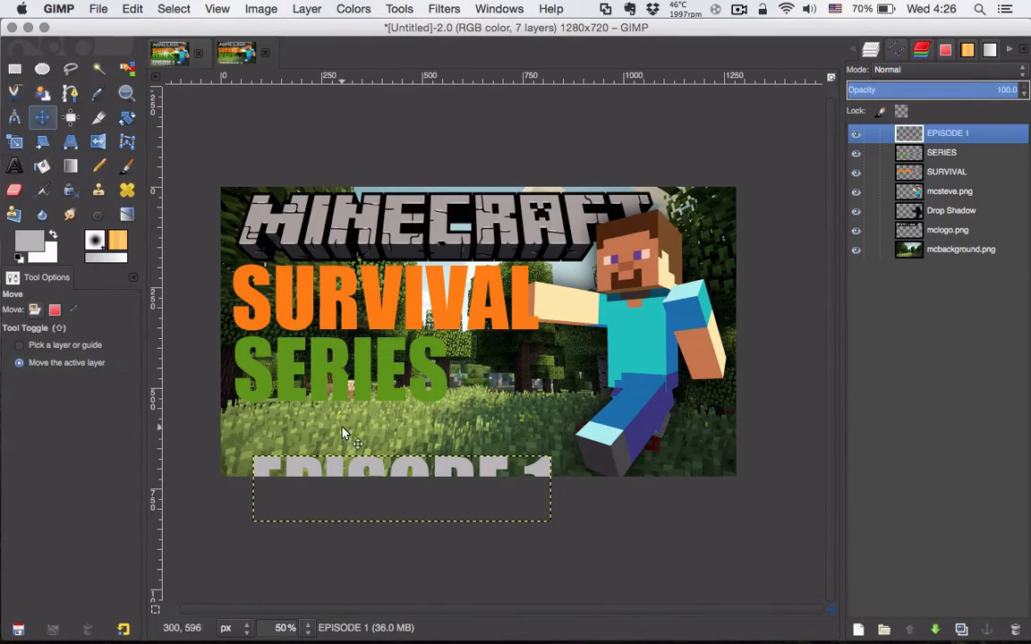
mouse_move(340, 432)
mouse_down()
mouse_move(356, 431)
mouse_move(348, 418)
mouse_up()
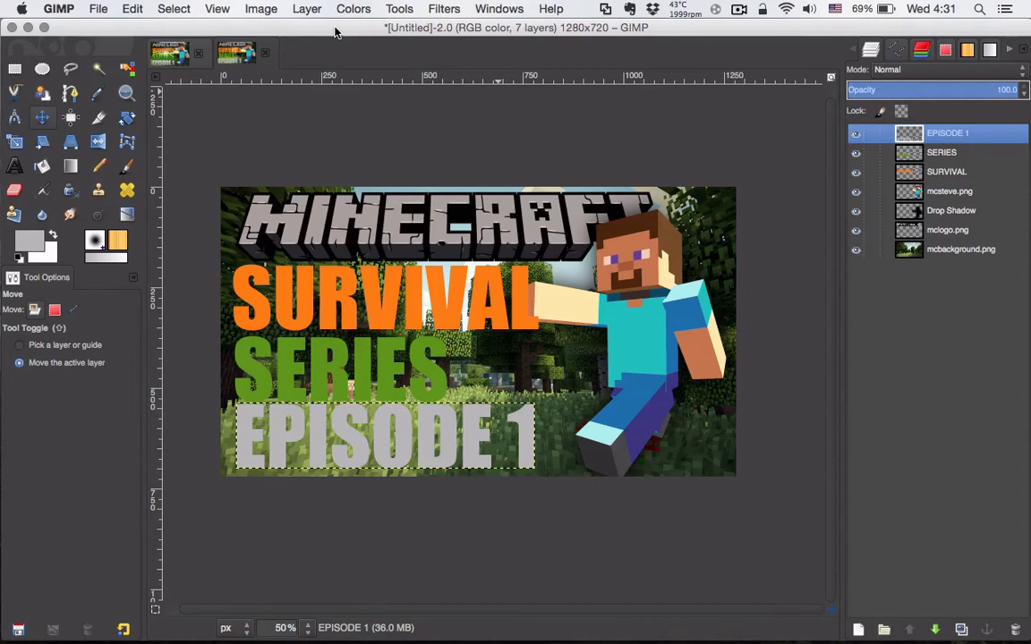
Check the finished example thumbnail for reference and hide the EPISODE 1 layer in the new image.
click(168, 57)
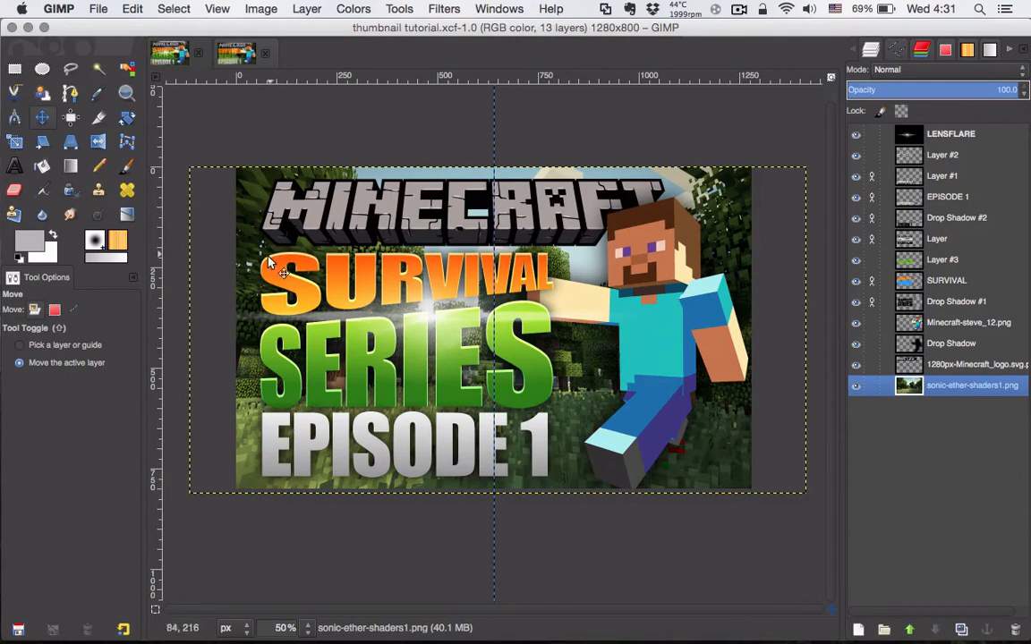
click(237, 56)
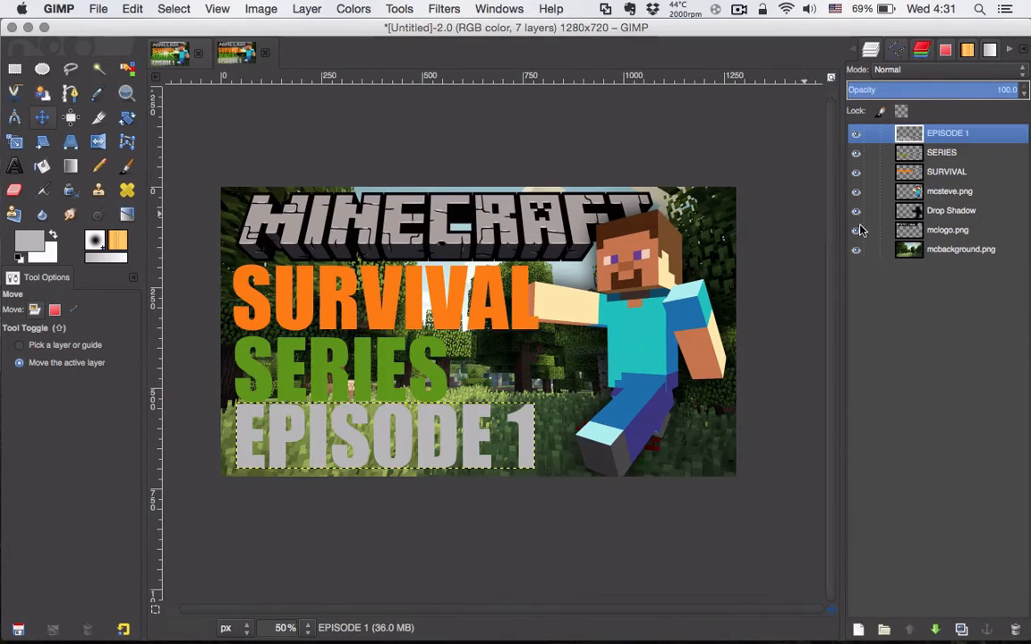
click(856, 135)
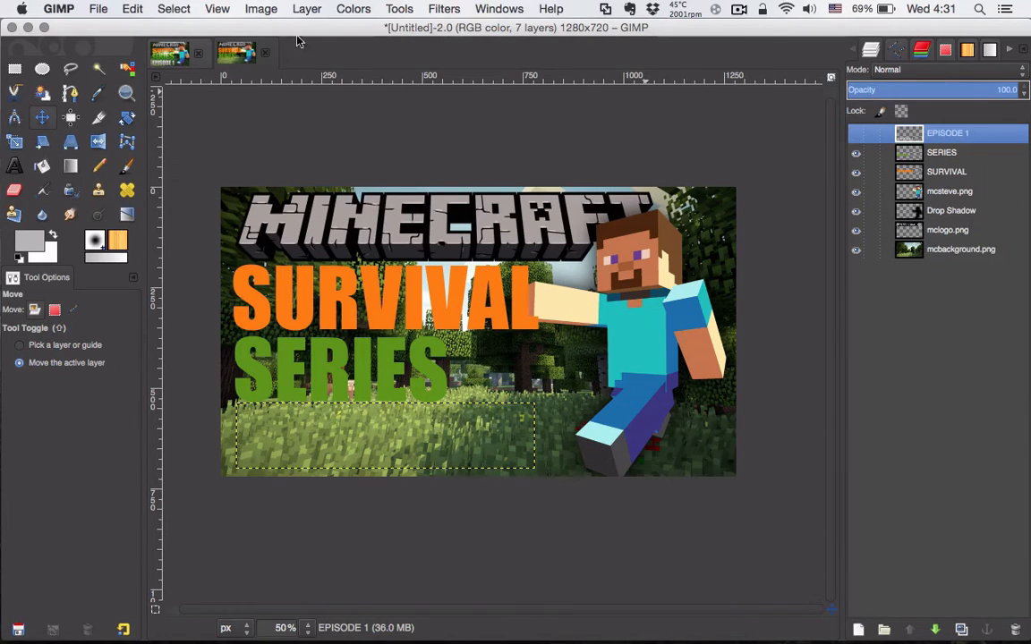
Add a vertical guide at 50 percent of the image width.
click(262, 9)
mouse_move(286, 252)
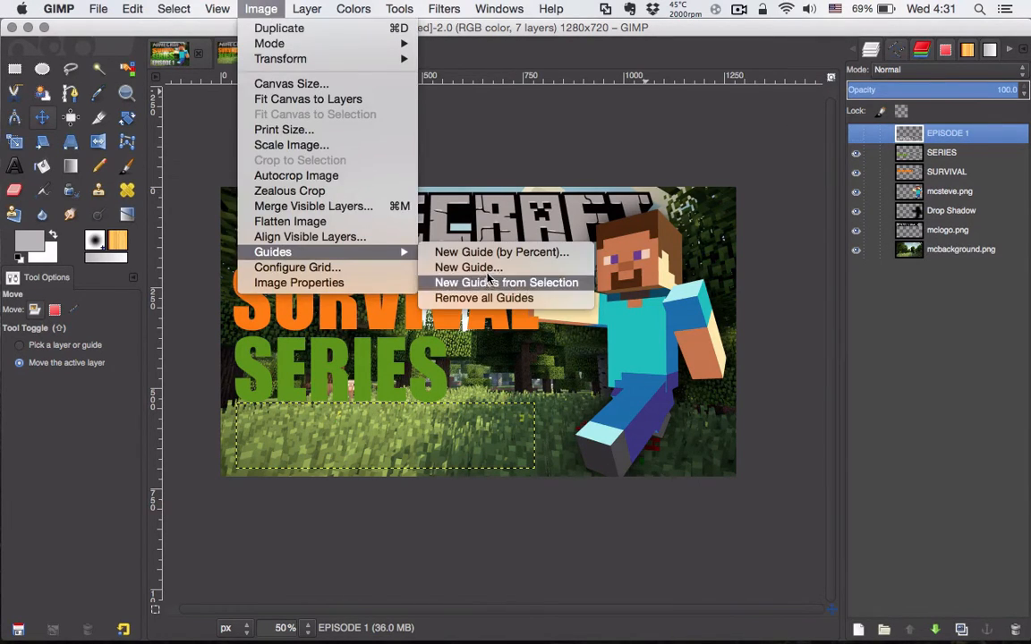
click(461, 254)
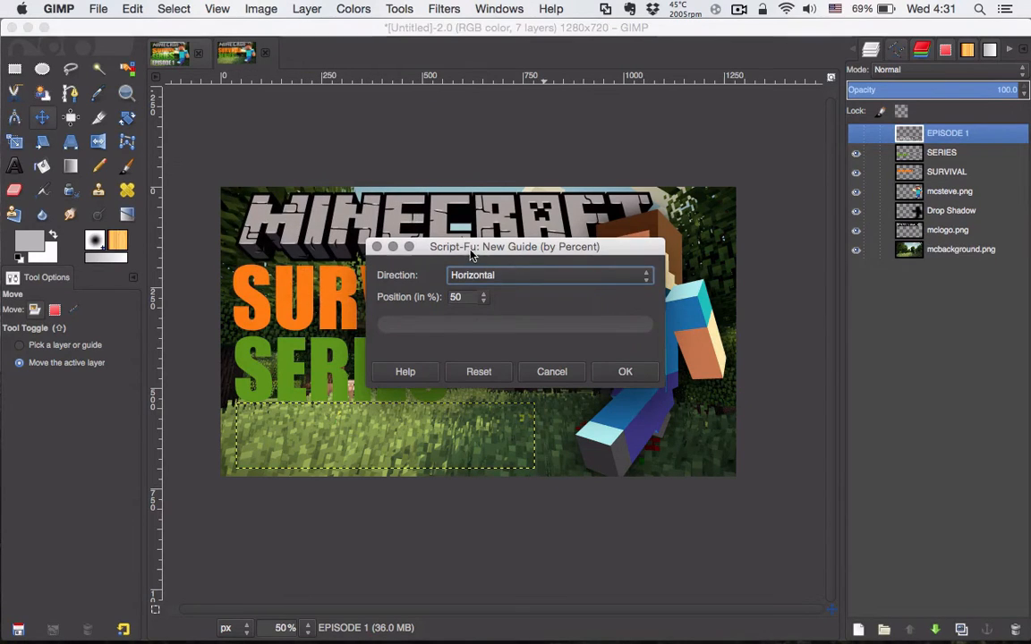
click(496, 279)
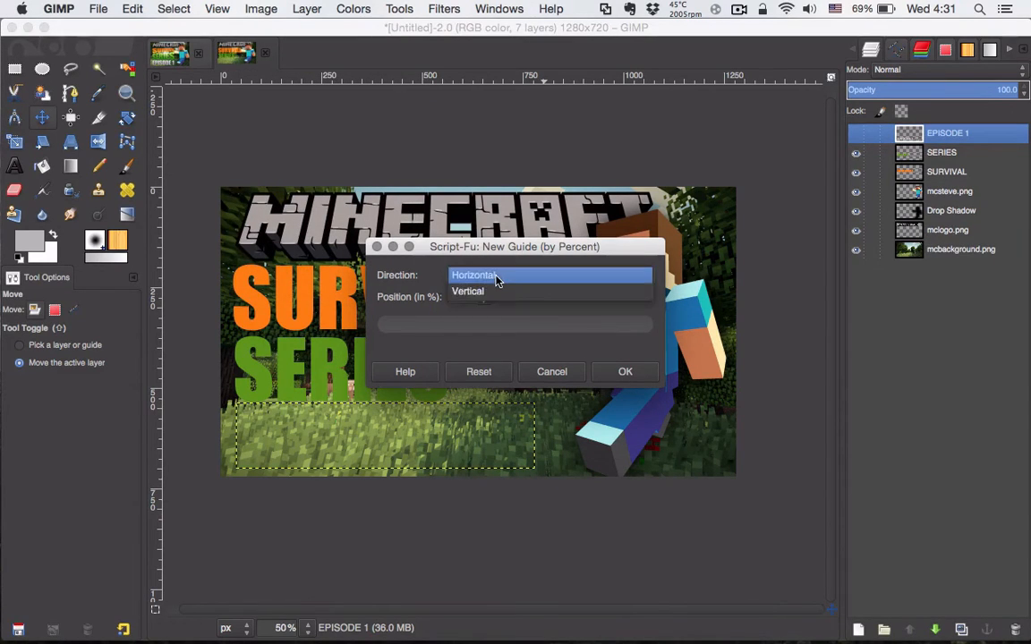
click(497, 298)
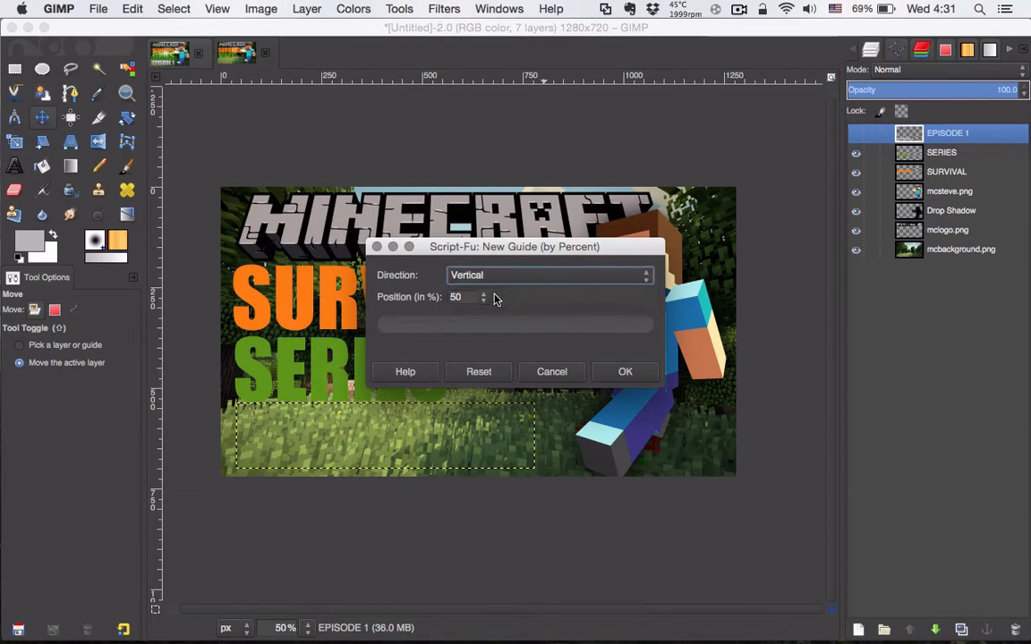
click(601, 375)
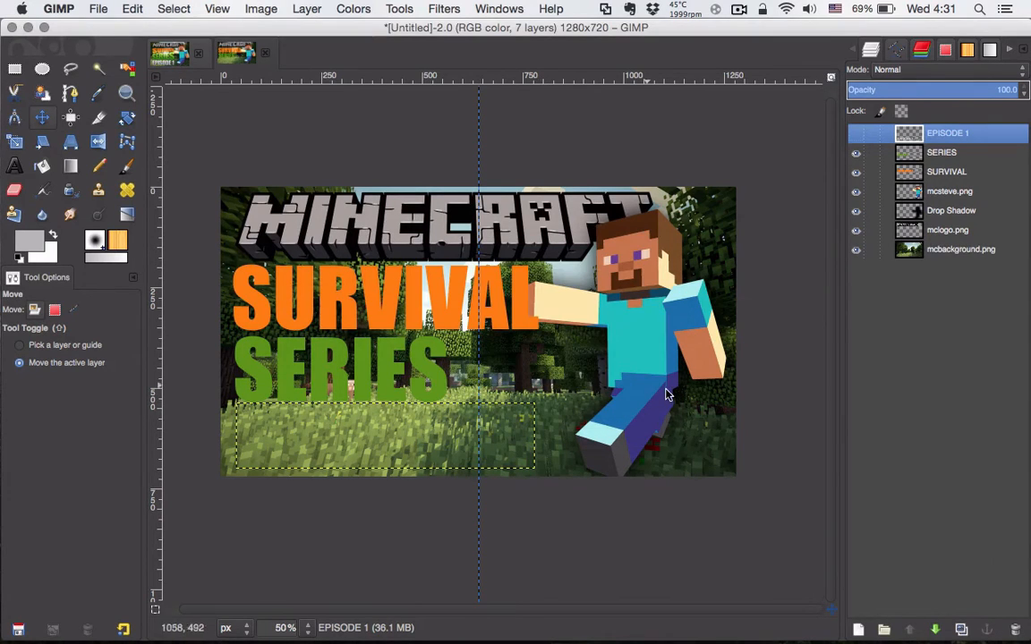
Link the SURVIVAL and SERIES layers, move them left until SURVIVAL ends at the vertical guide, and unlink them.
click(941, 171)
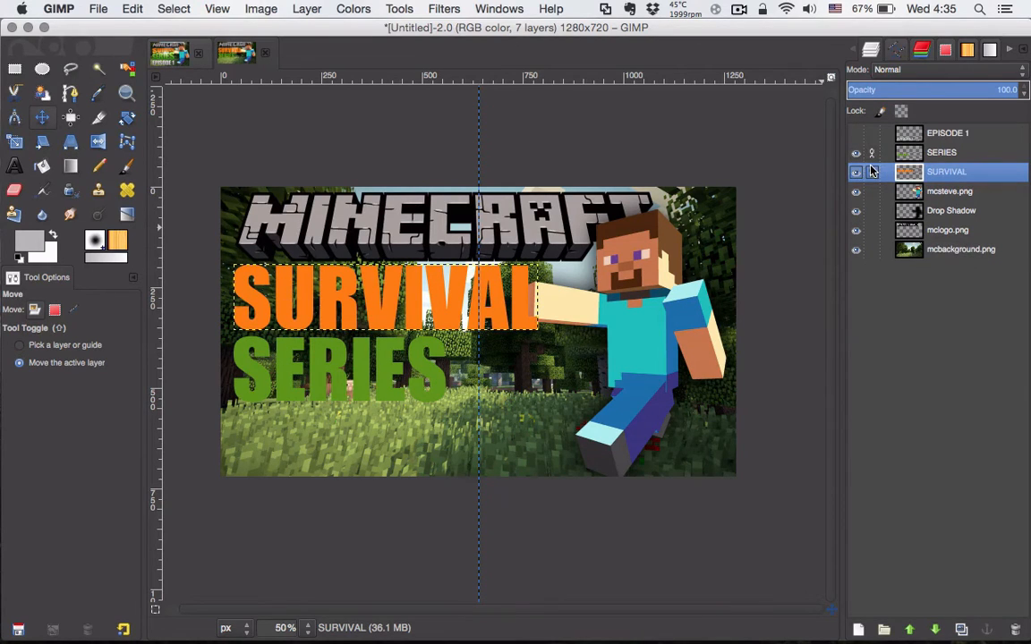
click(873, 172)
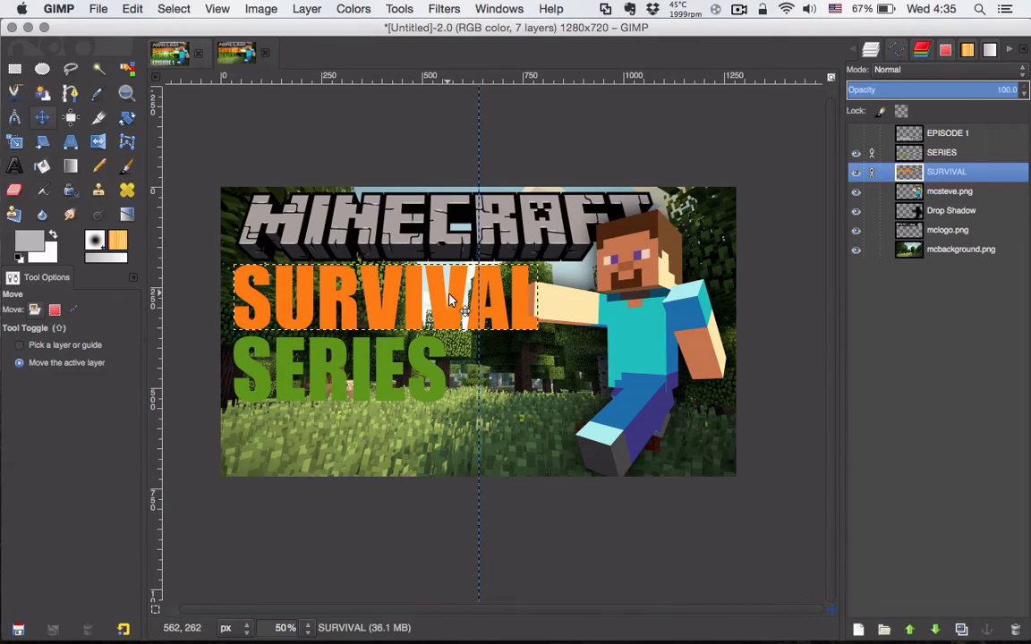
drag(461, 306, 405, 306)
drag(404, 306, 404, 306)
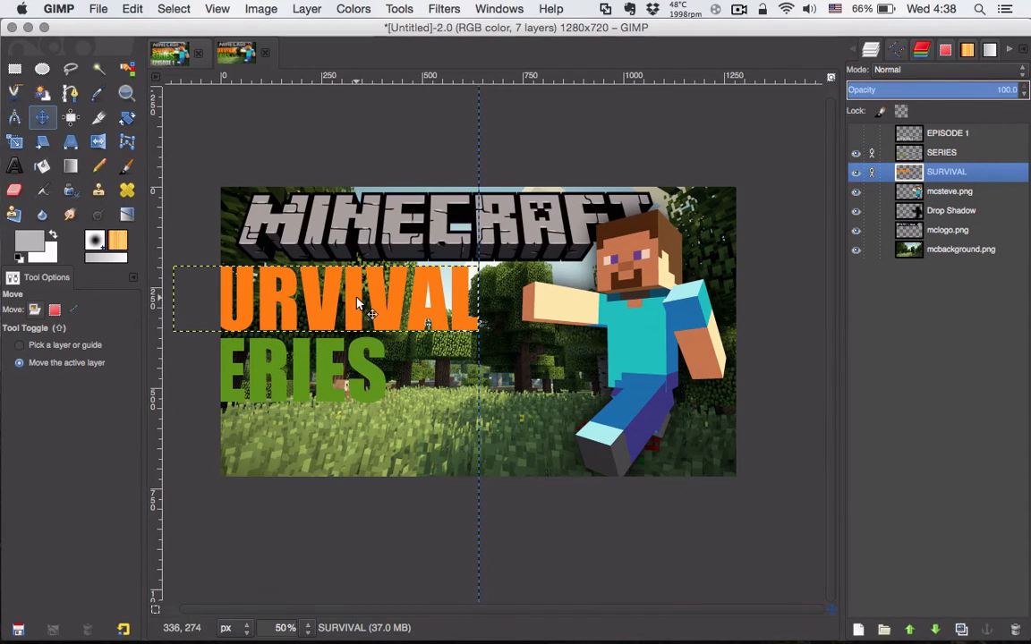
click(872, 154)
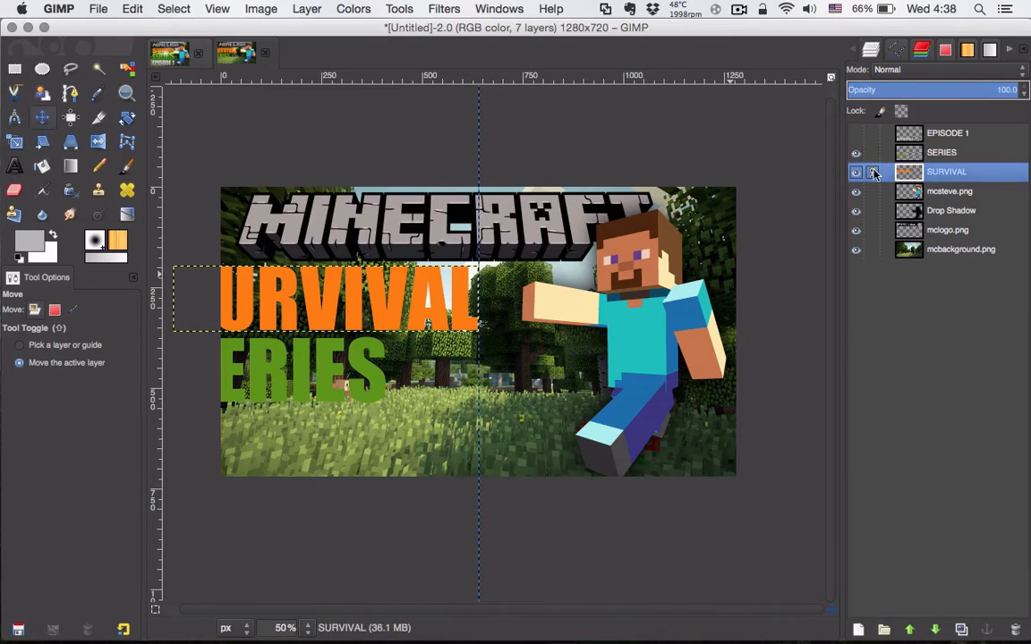
click(874, 173)
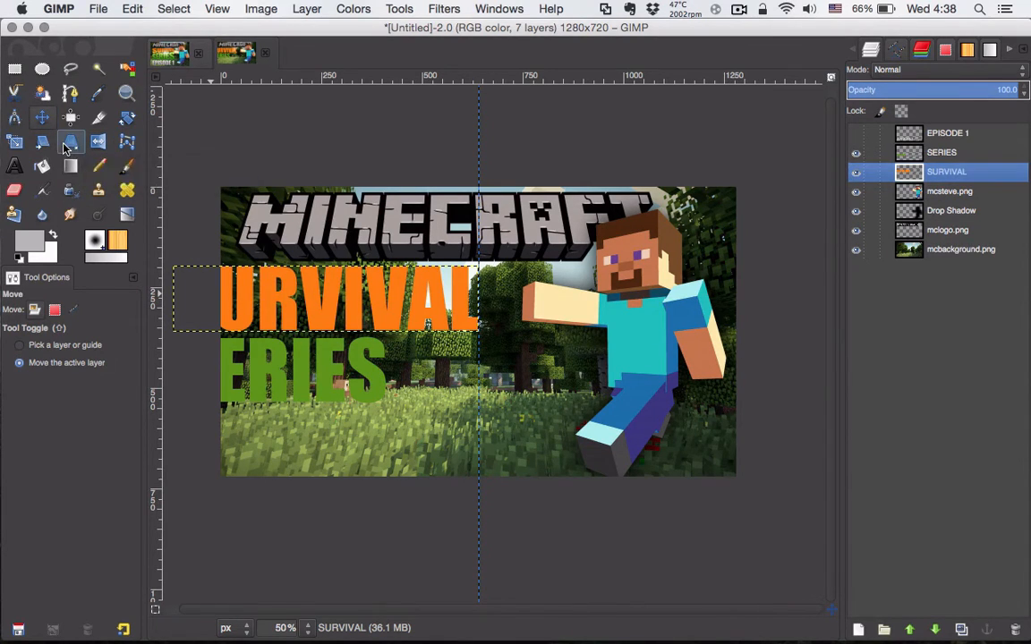
Apply a Perspective transform to SURVIVAL, raising its lower right corner along the guide so the word tapers to the right.
click(72, 143)
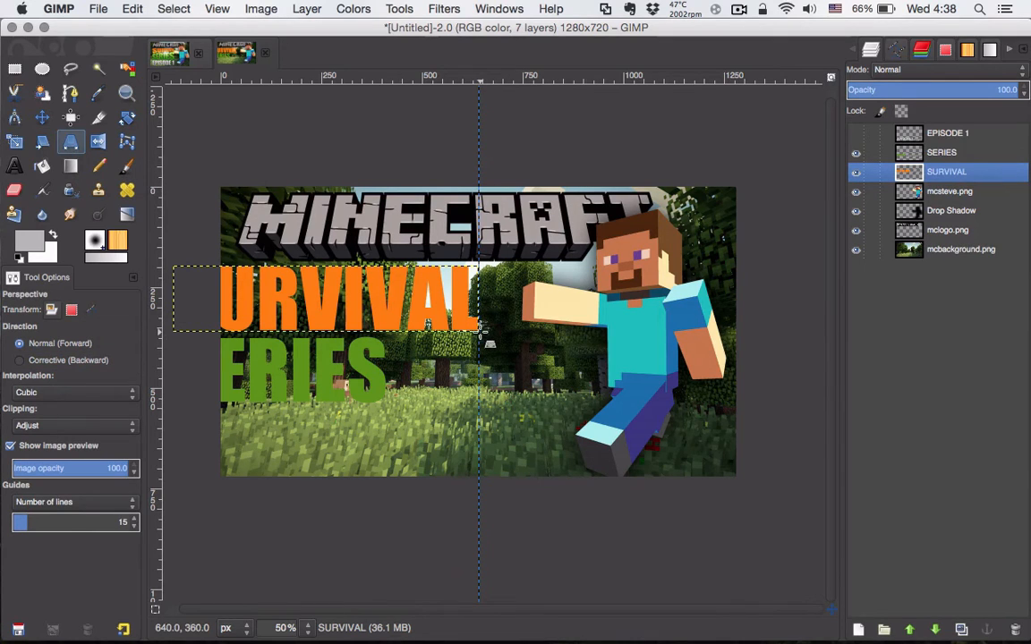
click(480, 329)
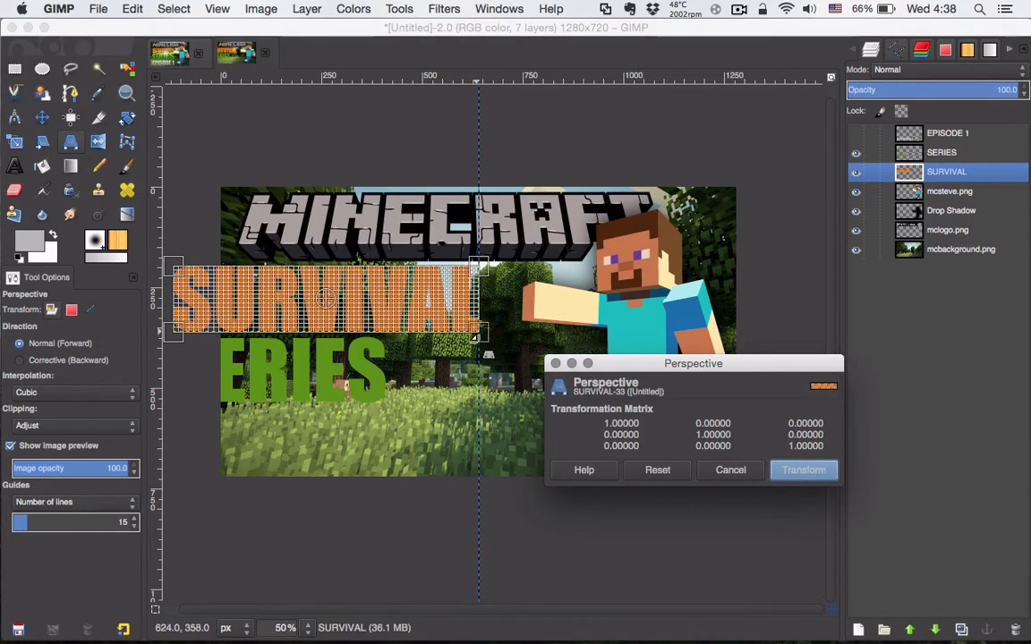
drag(479, 329, 483, 316)
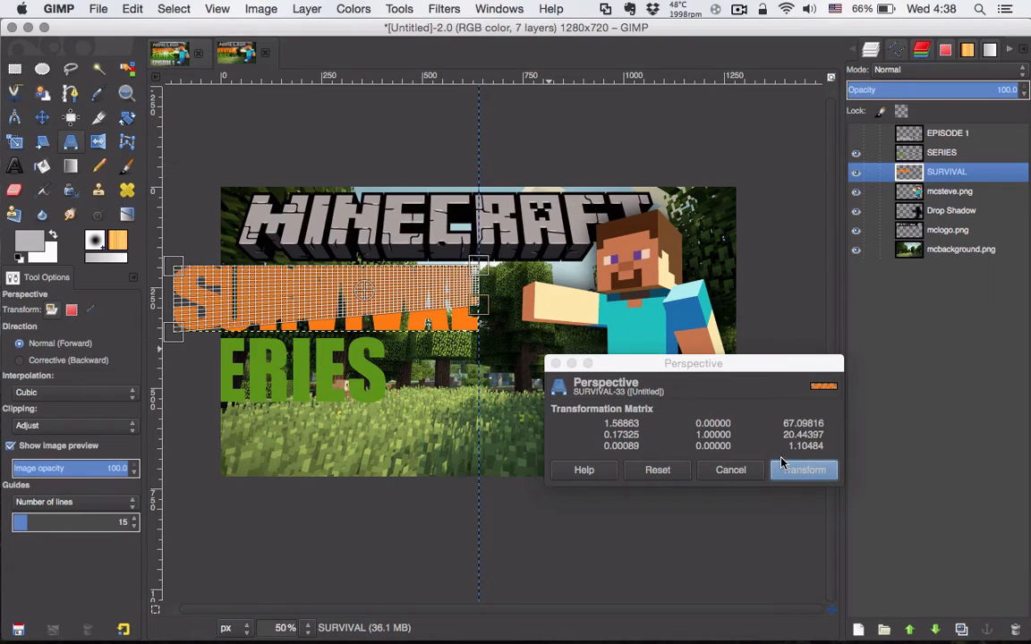
click(805, 471)
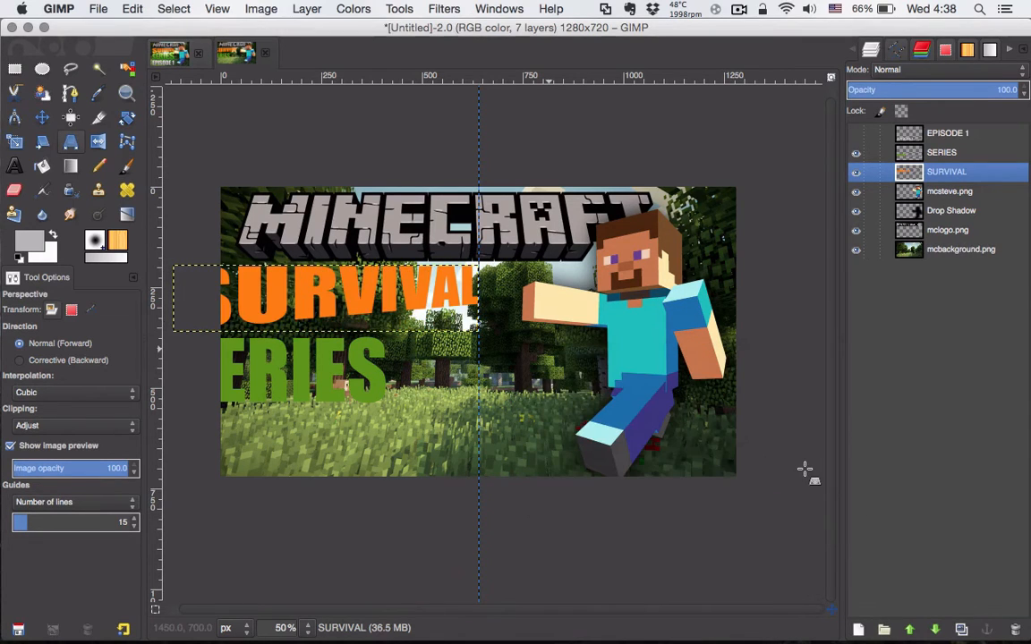
Apply a Perspective transform to SERIES, stretching both right corners to the guide with the upper one just below SURVIVAL.
click(922, 158)
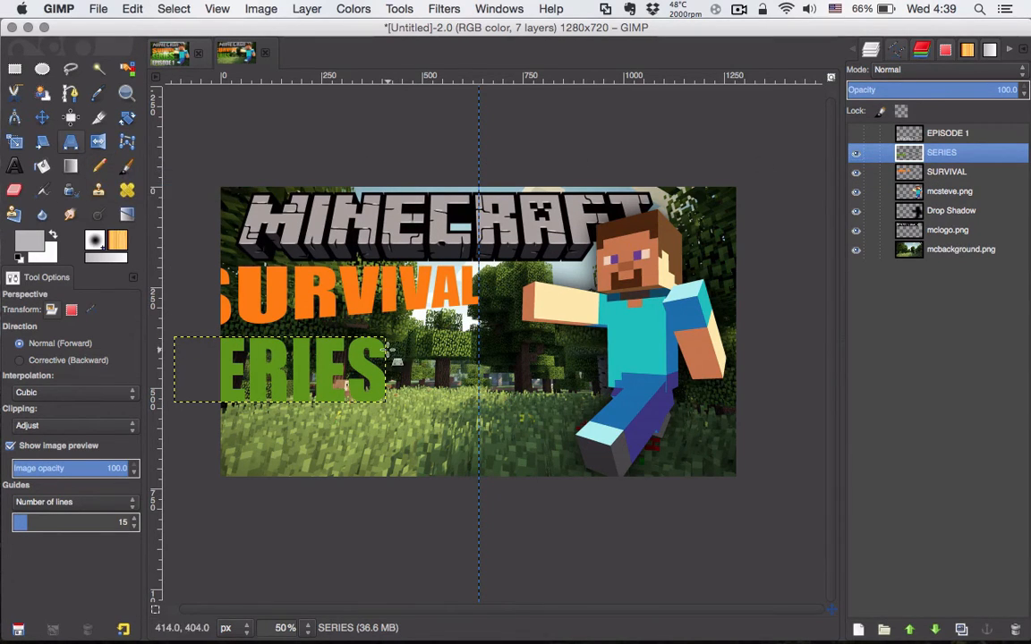
drag(386, 338, 480, 310)
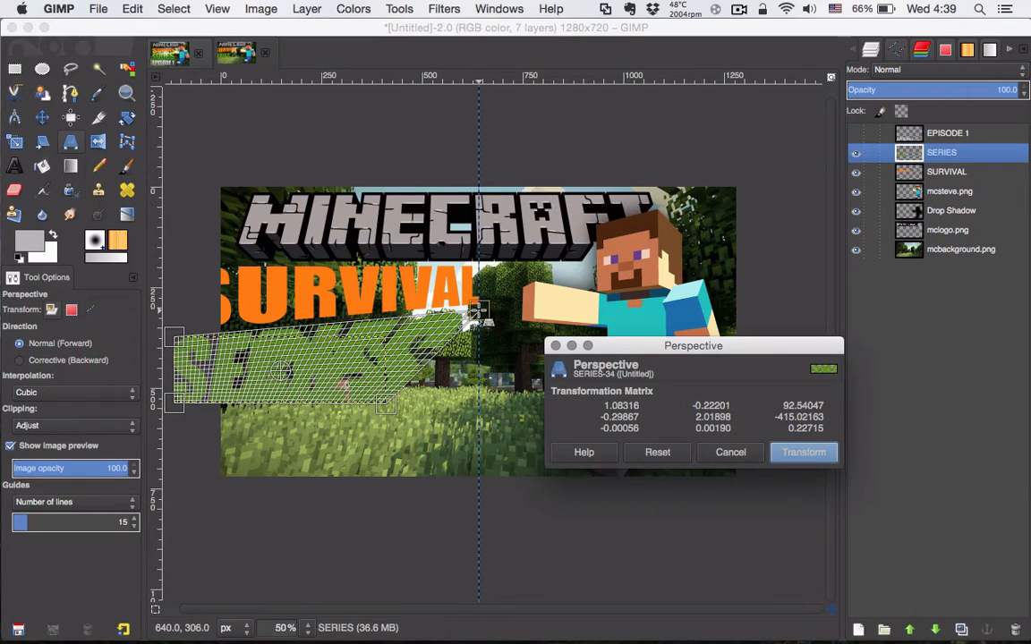
drag(385, 404, 486, 406)
key(1)
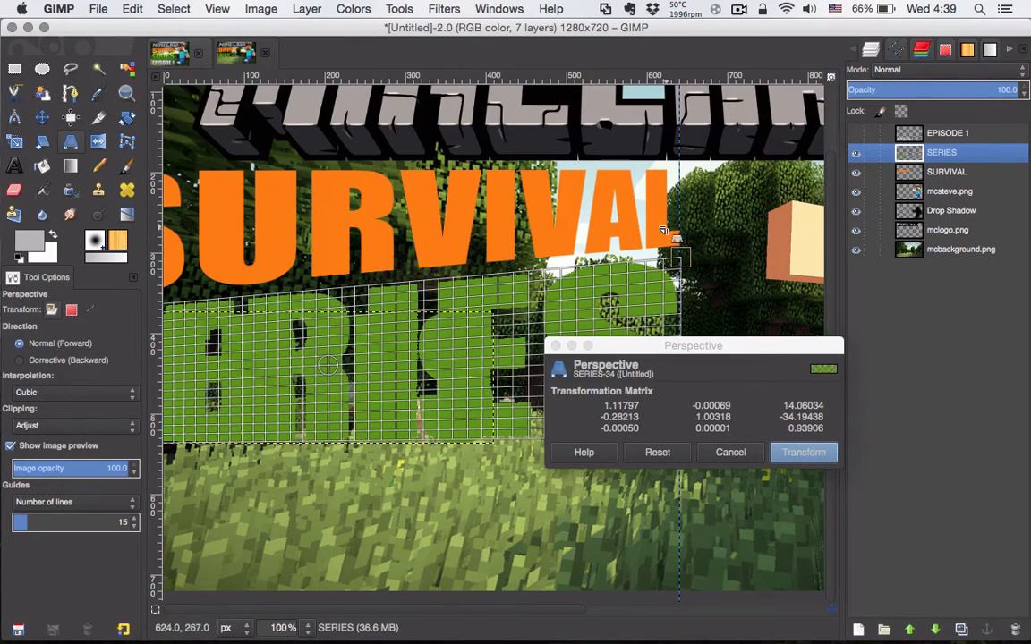
drag(680, 260, 680, 260)
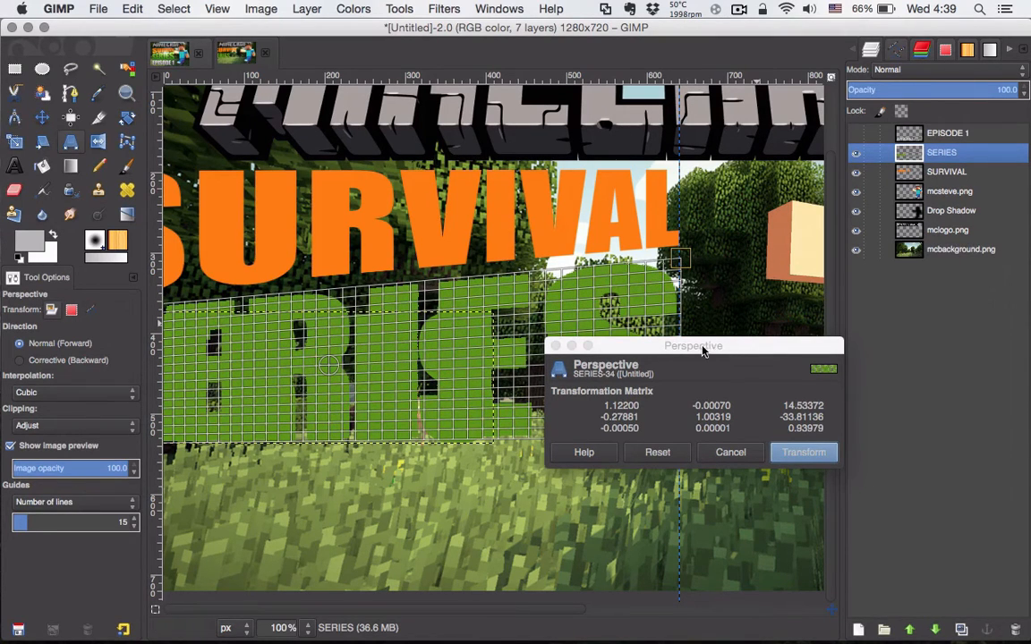
click(803, 453)
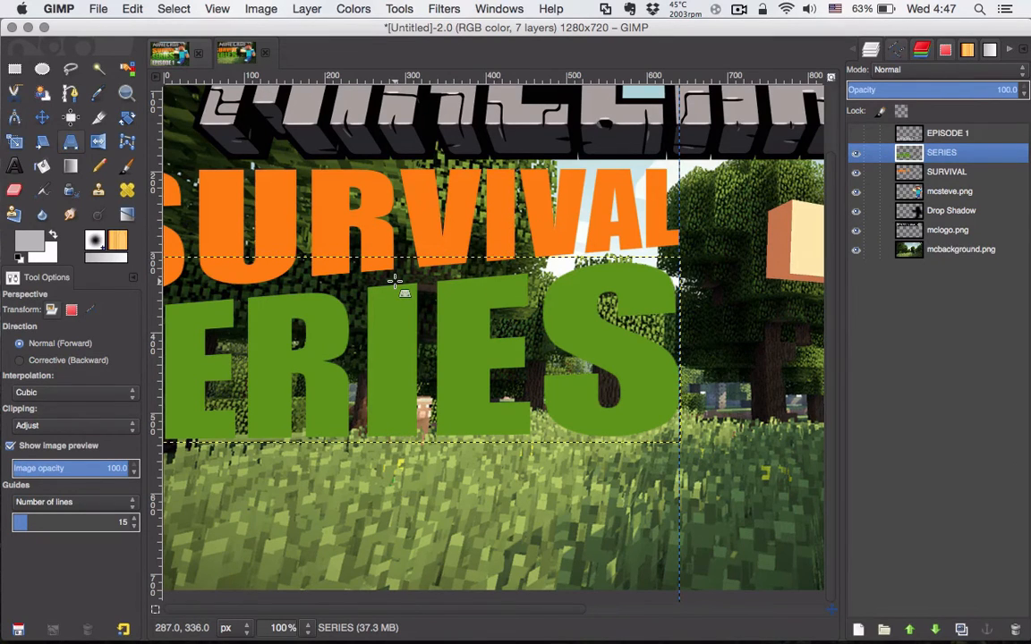
Merge SERIES down into the SURVIVAL layer and move the merged text right so it lies fully inside the canvas.
key(minus)
key(minus)
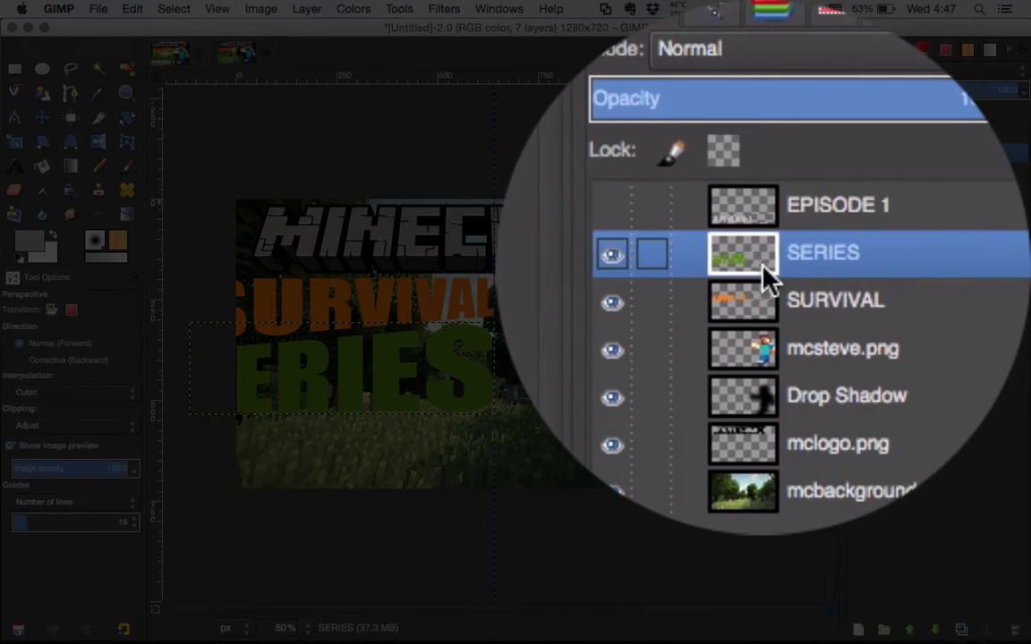
right_click(763, 266)
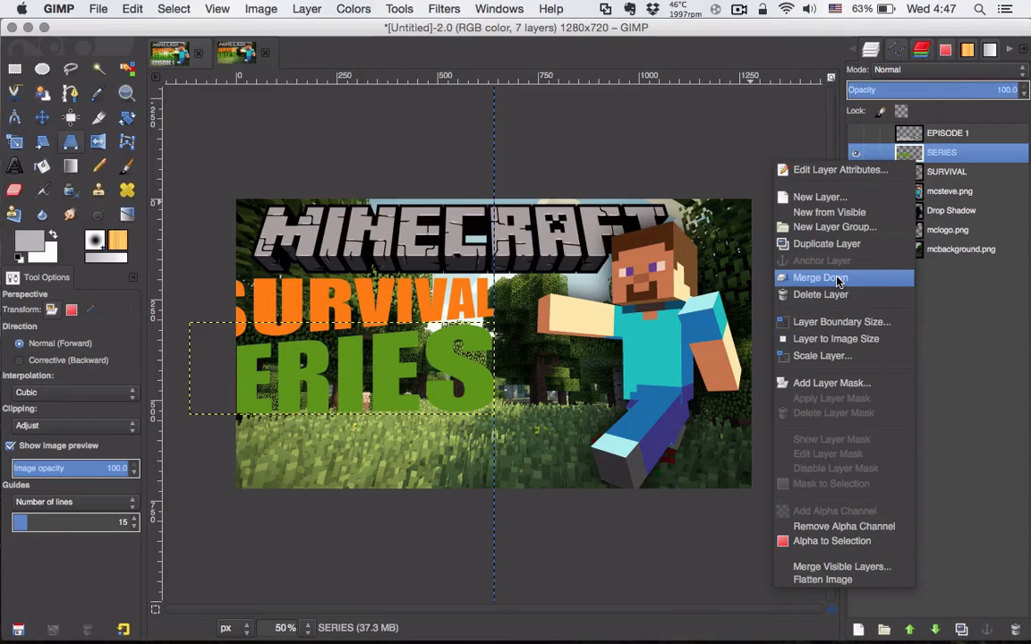
click(837, 278)
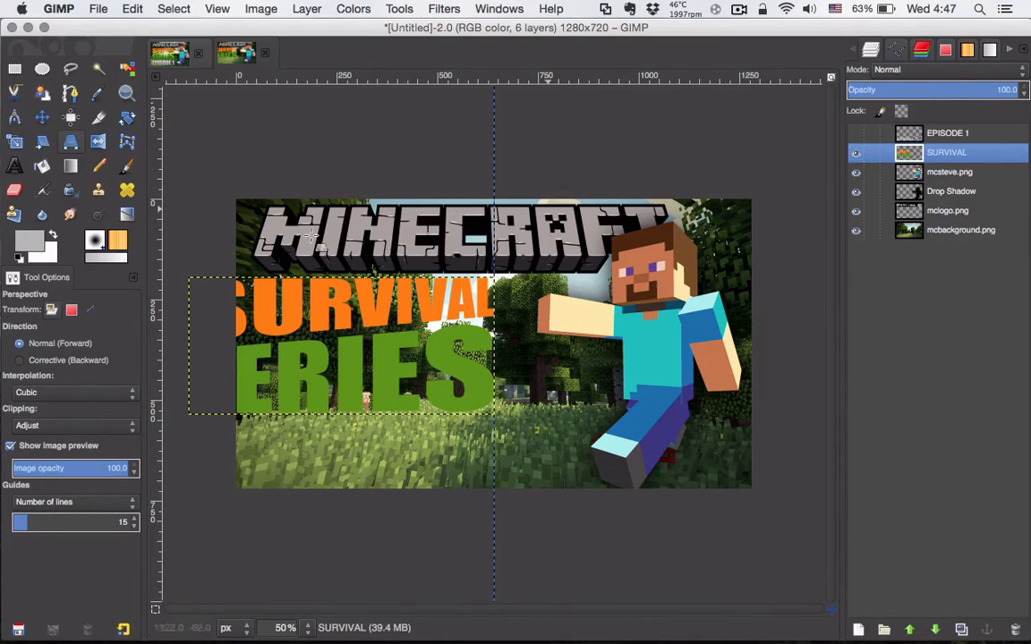
click(48, 125)
drag(313, 327, 373, 328)
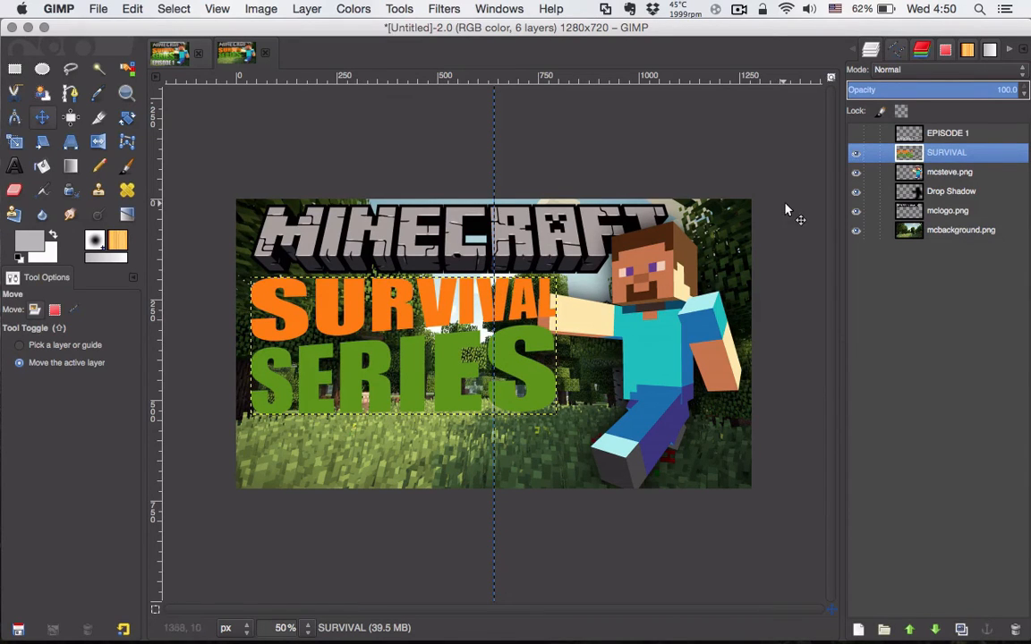
Select the merged SURVIVAL SERIES lettering from its alpha and add a new transparent layer above it.
right_click(903, 159)
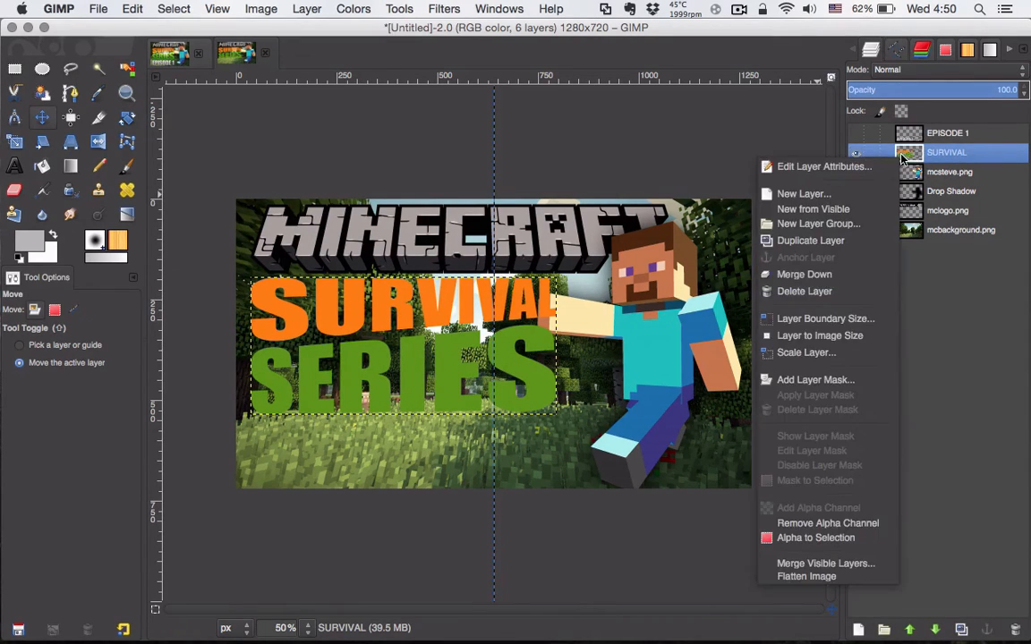
click(822, 539)
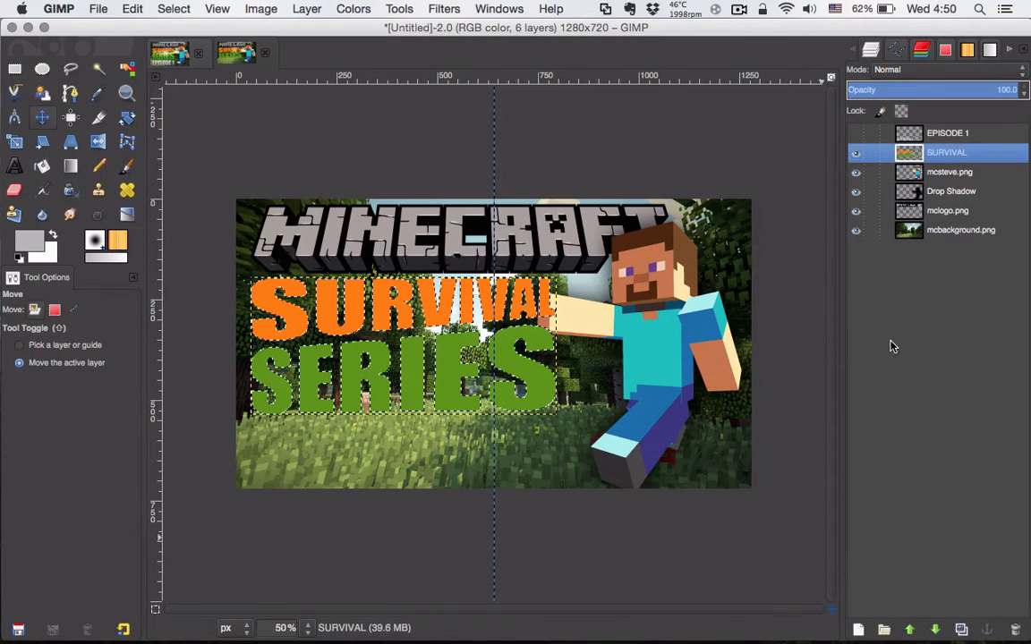
click(859, 629)
click(196, 244)
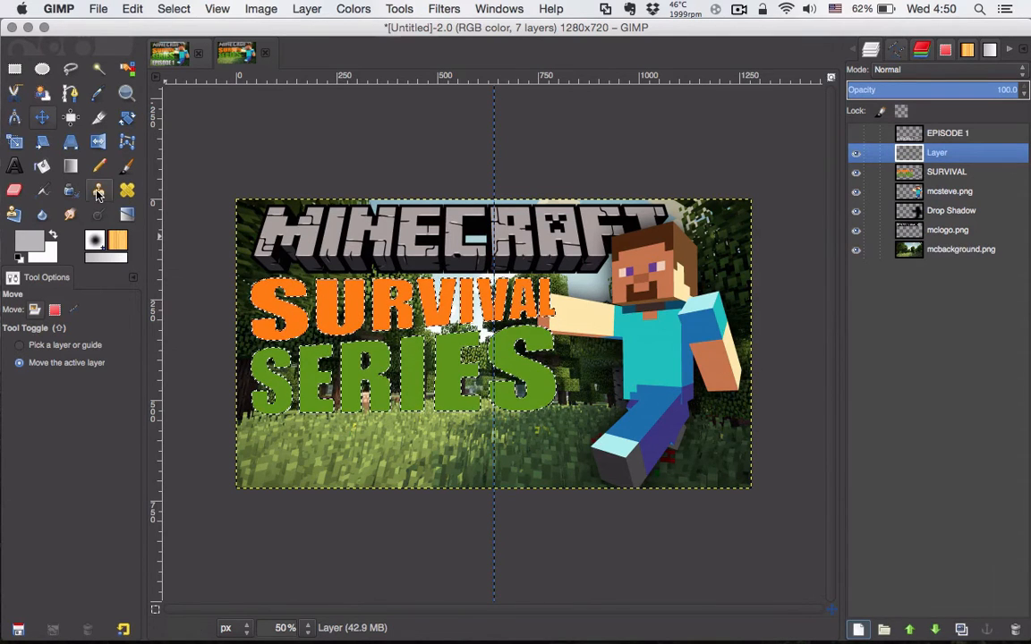
Fill the selected lettering with a reversed bi-linear black-to-white gradient, drawn from the upper part of SERIES to the top of SURVIVAL.
click(70, 166)
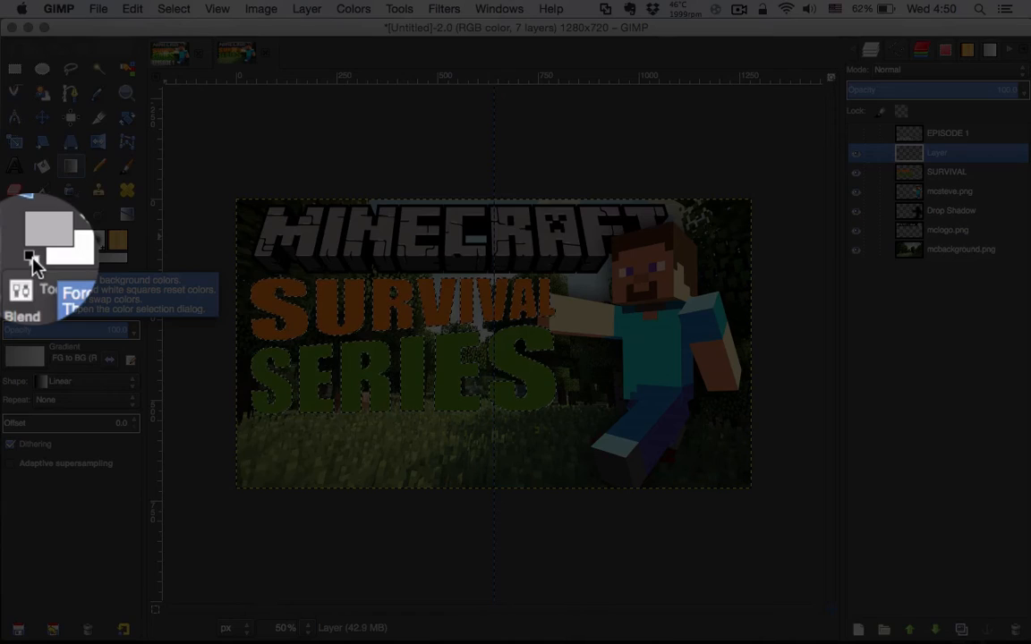
click(20, 258)
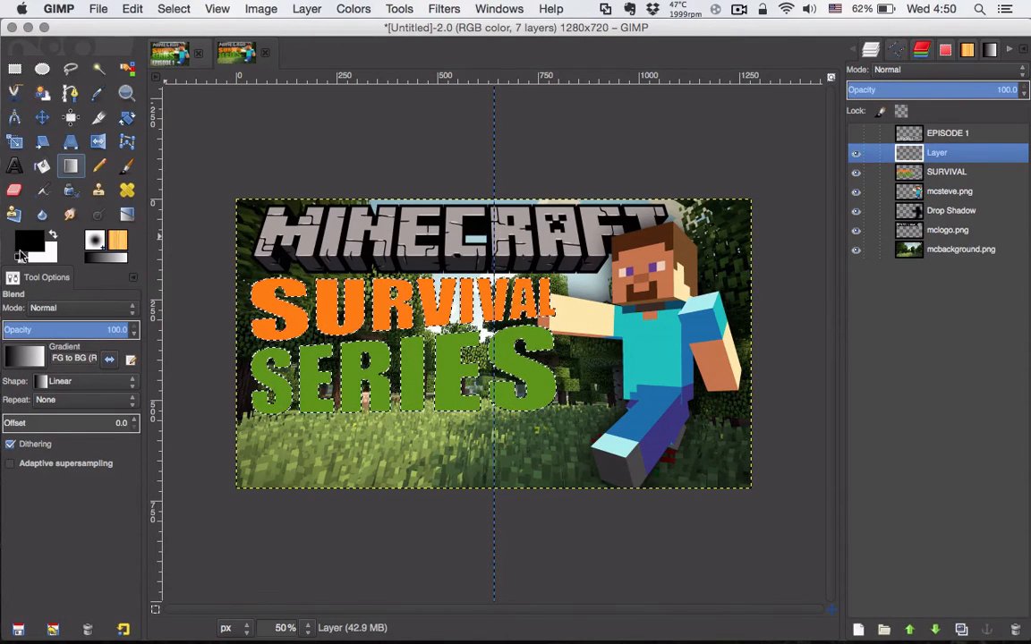
click(67, 381)
click(69, 400)
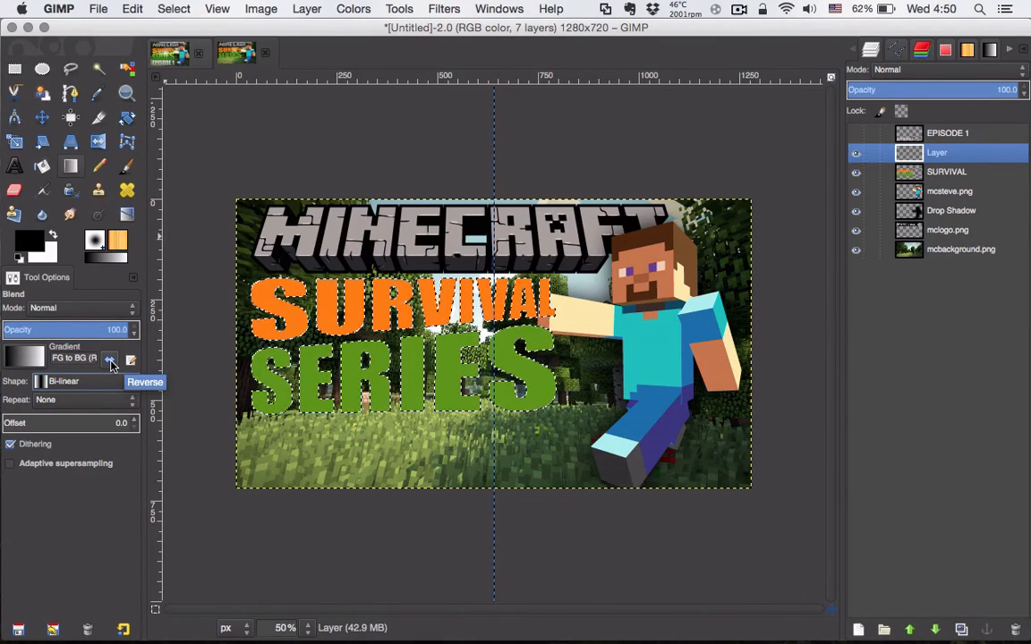
click(110, 361)
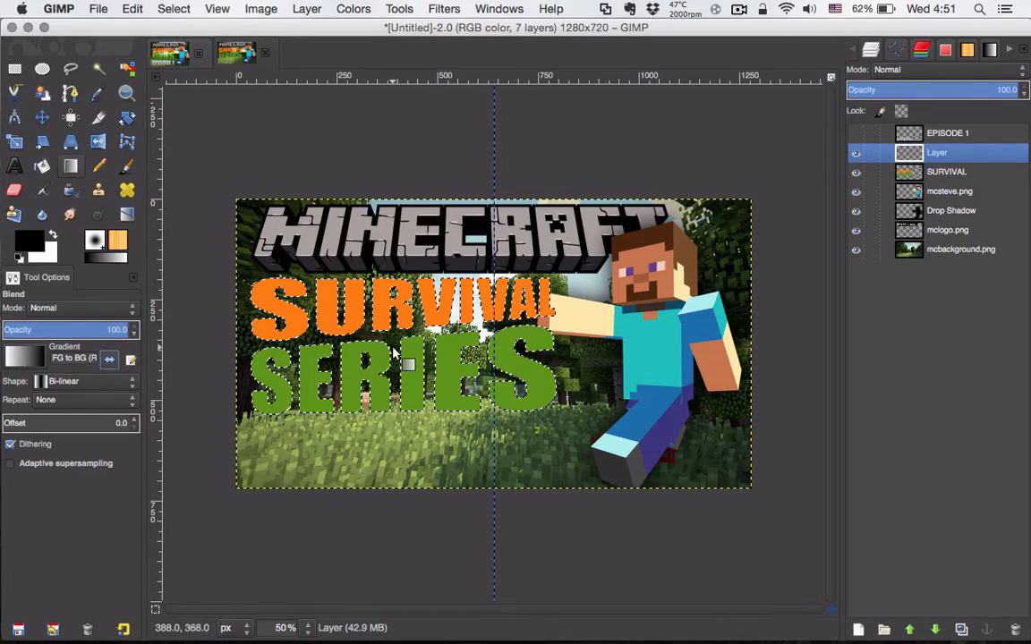
drag(393, 351, 392, 281)
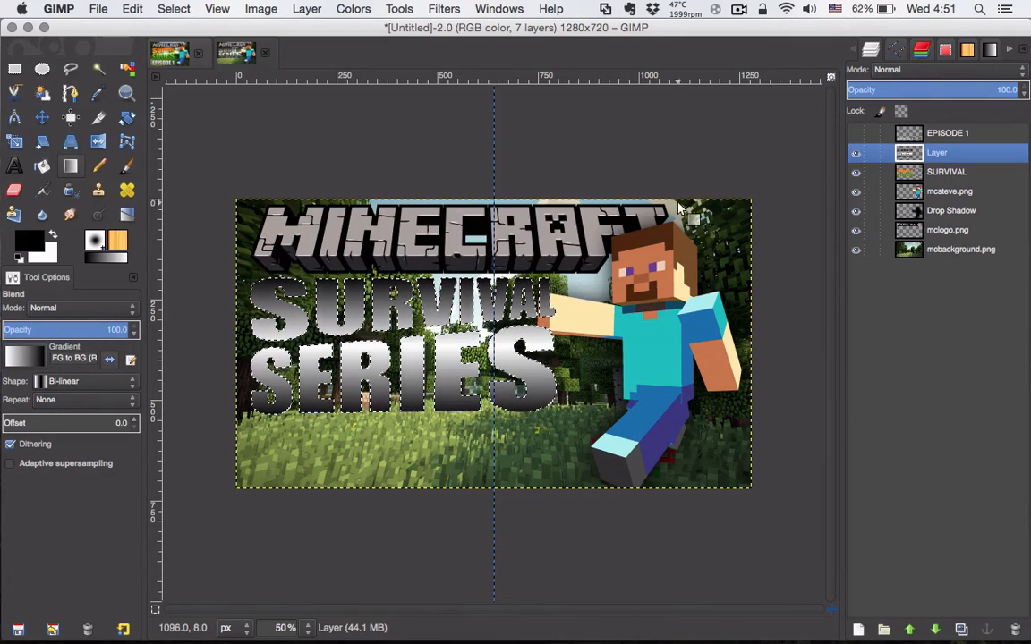
Set the gradient layer's mode to Overlay and clear the selection.
click(886, 72)
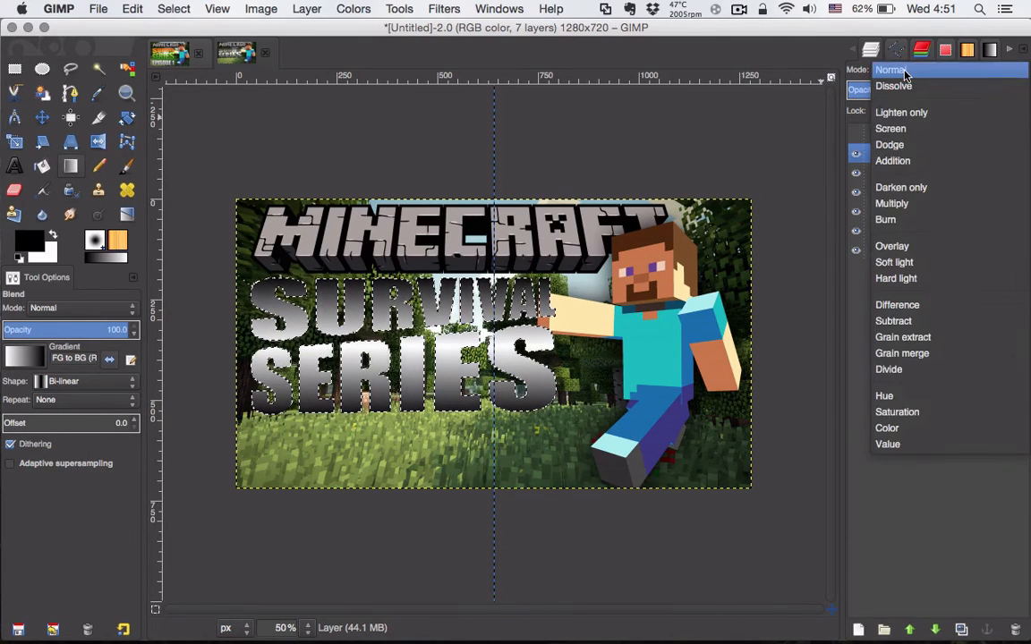
click(905, 248)
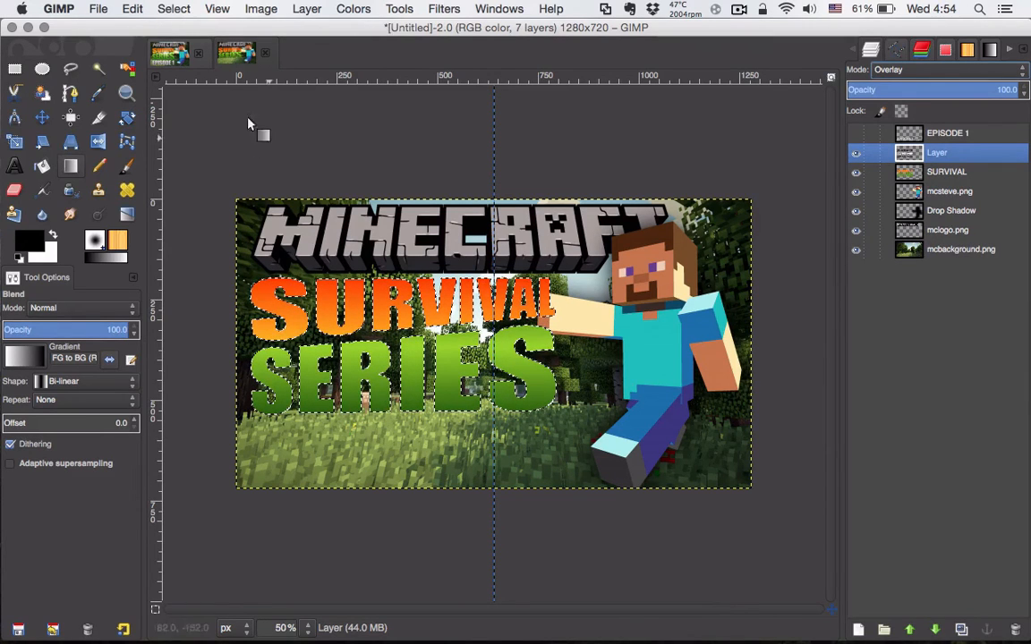
click(173, 9)
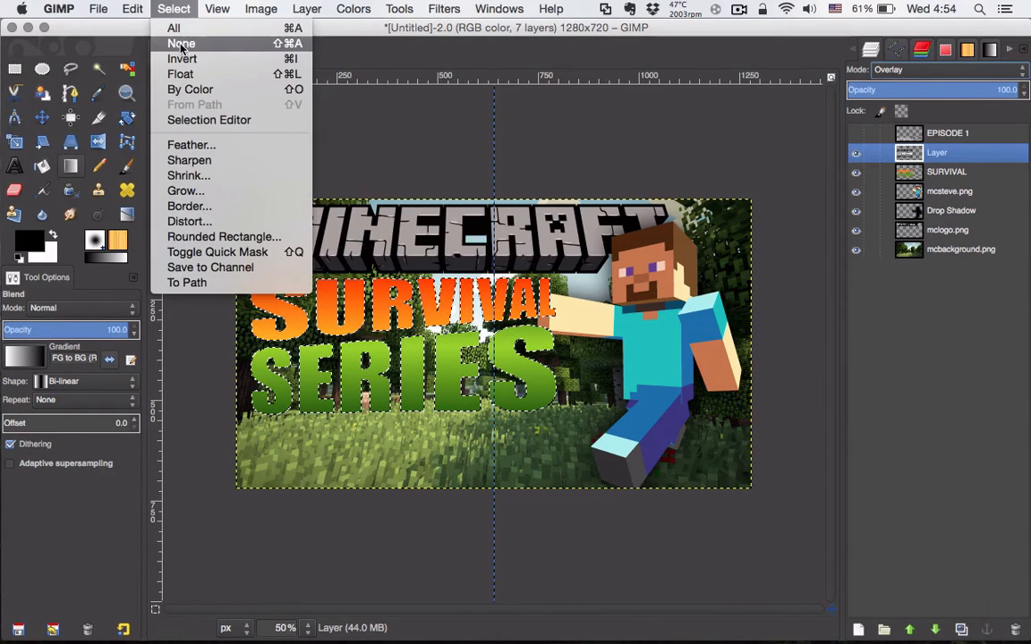
click(184, 43)
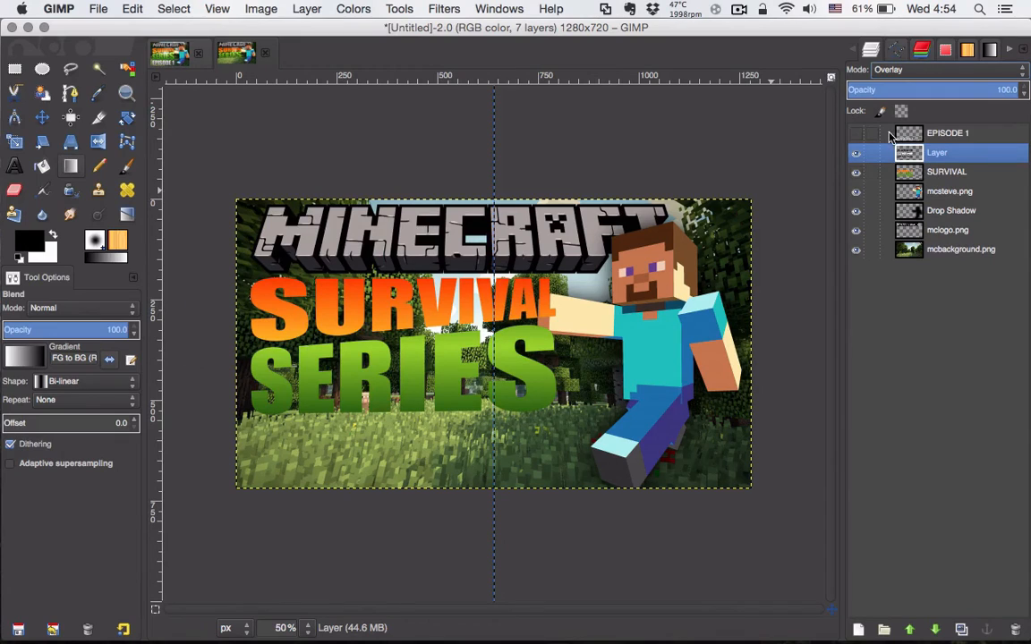
Show the EPISODE 1 layer, select its lettering from alpha, and add a new transparent layer above it.
click(855, 135)
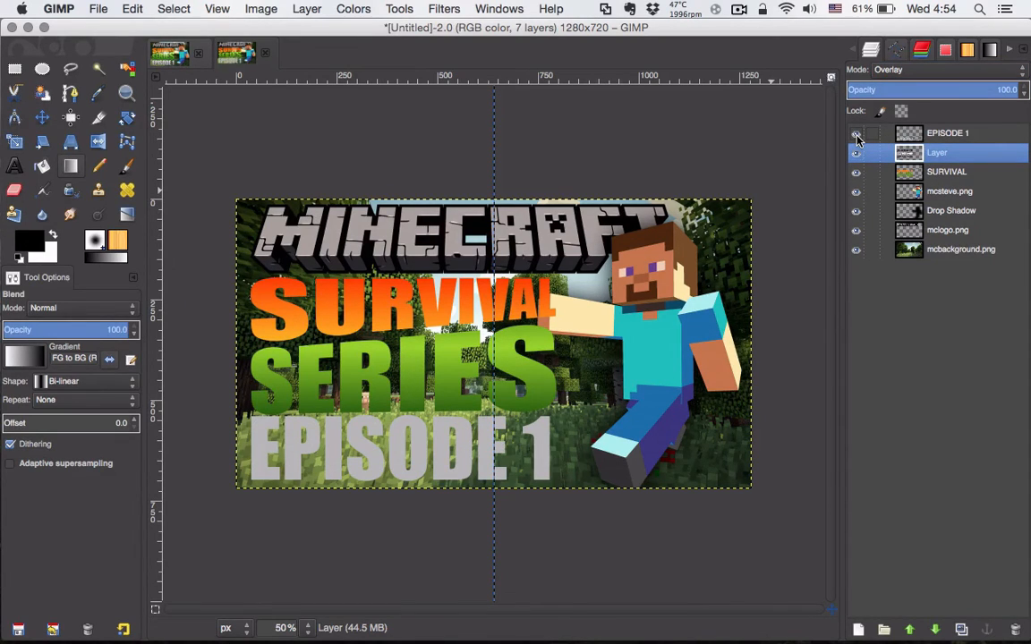
click(939, 135)
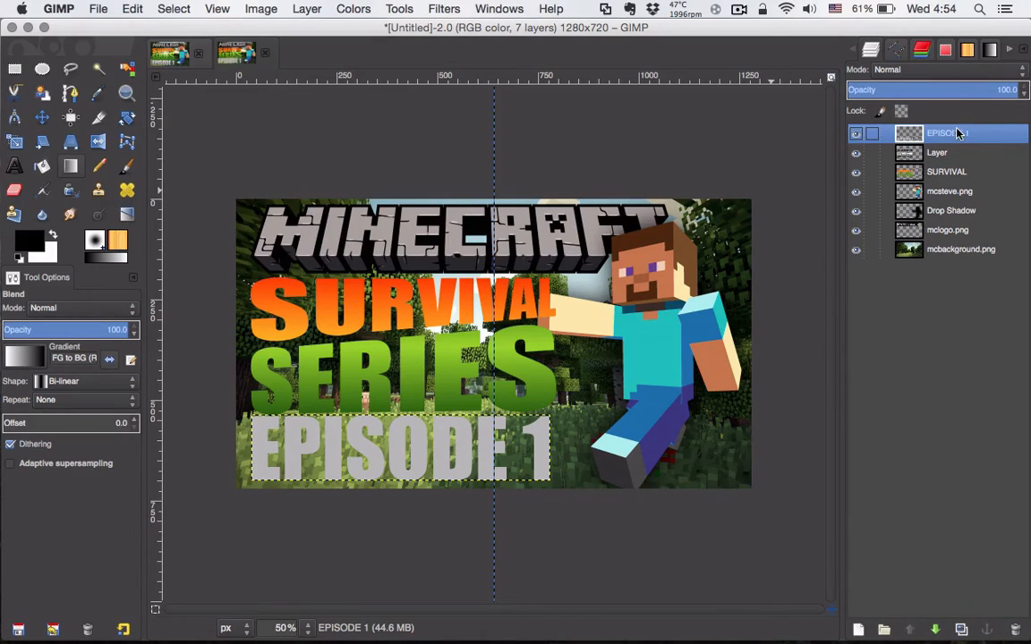
right_click(933, 134)
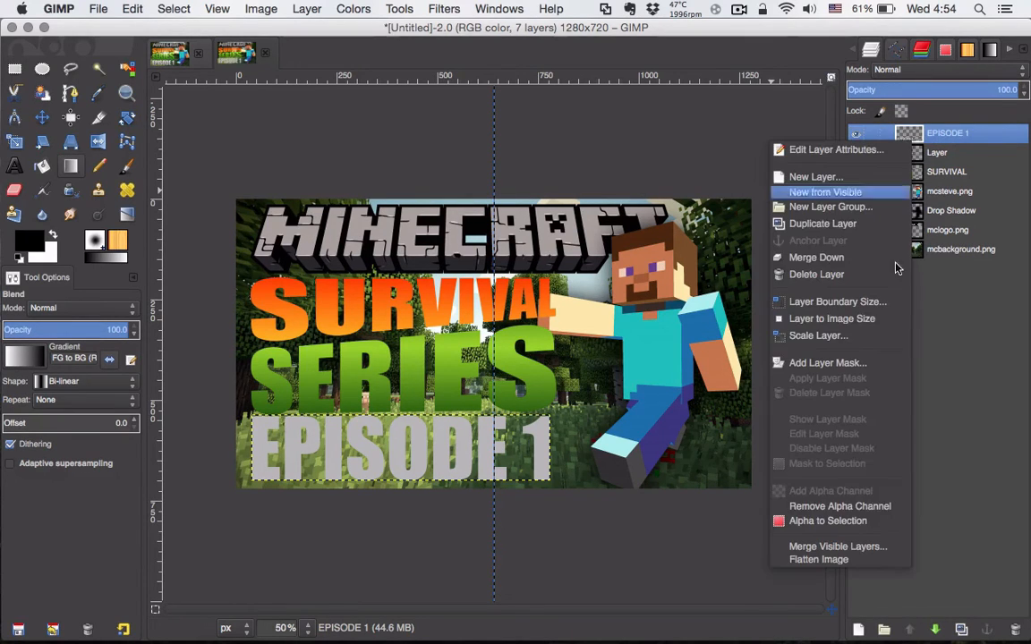
click(851, 528)
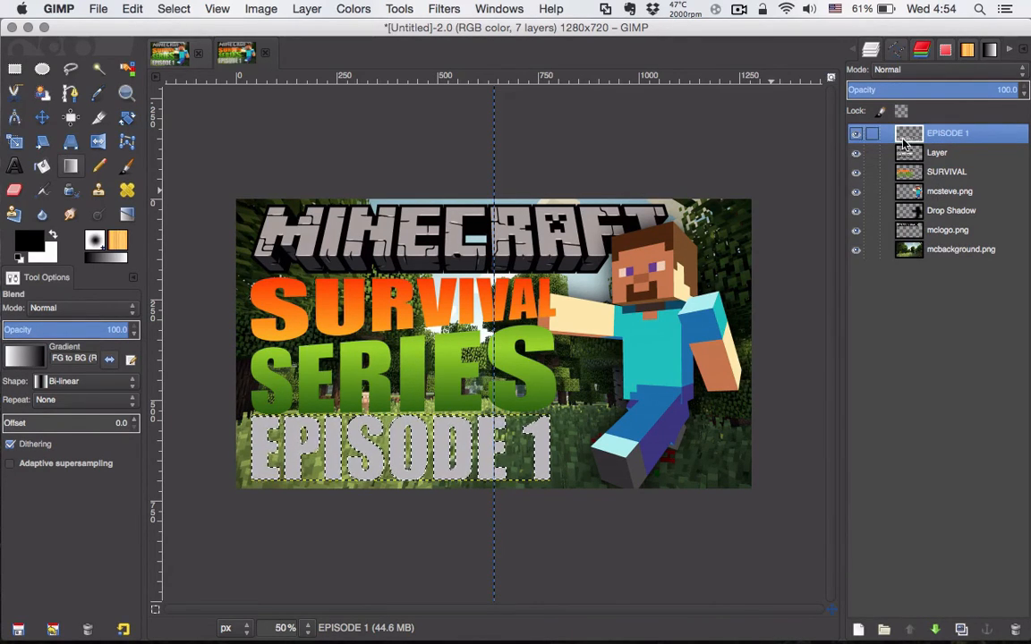
click(858, 629)
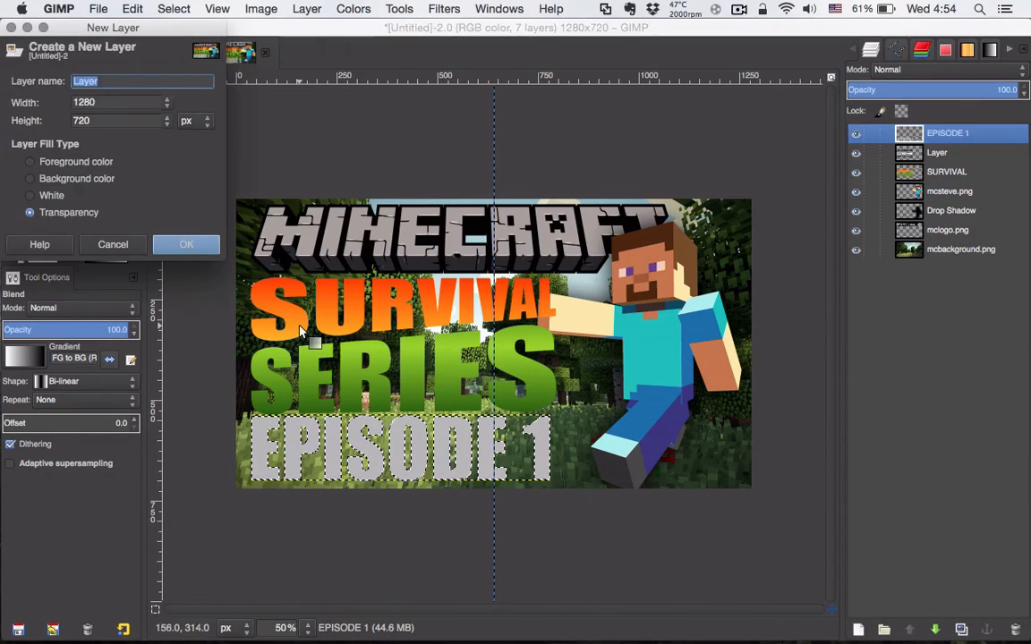
click(184, 241)
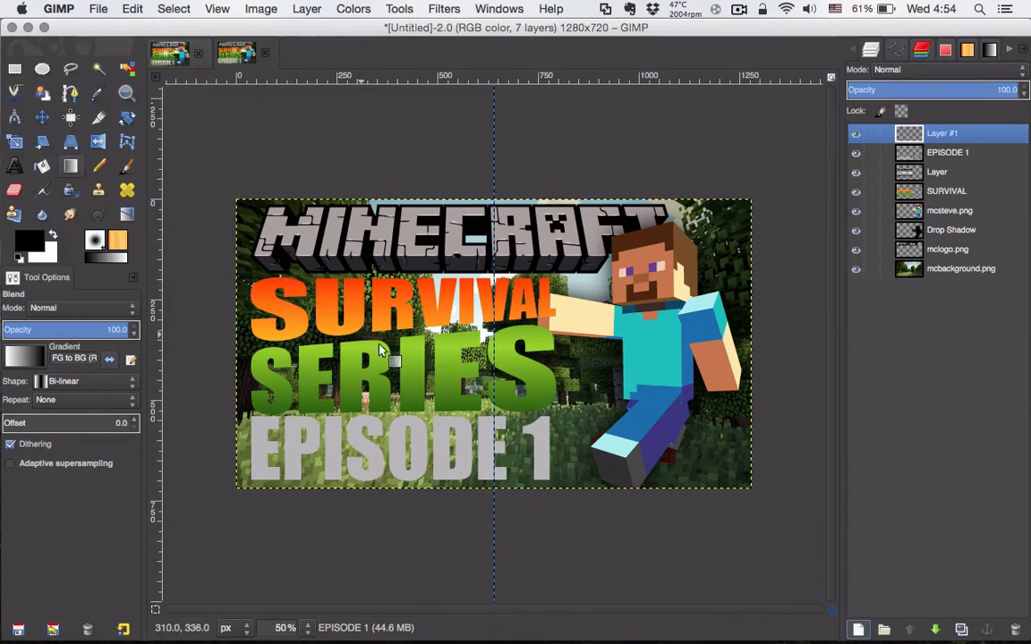
Fill the selected EPISODE 1 lettering with a linear gradient drawn straight up from just below the letters to their top edge.
click(59, 383)
click(74, 328)
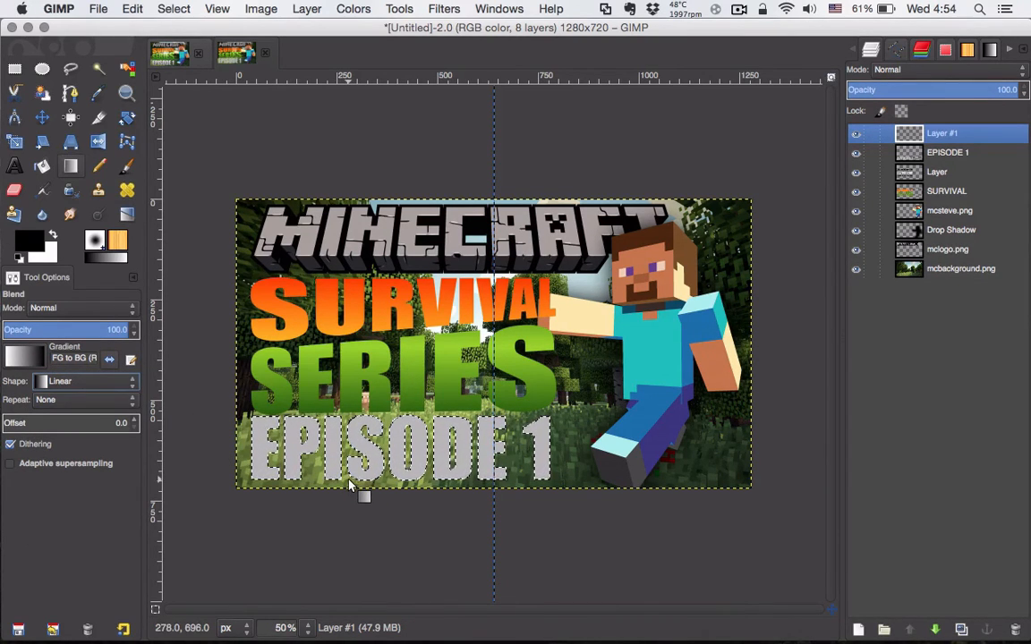
drag(349, 484, 349, 417)
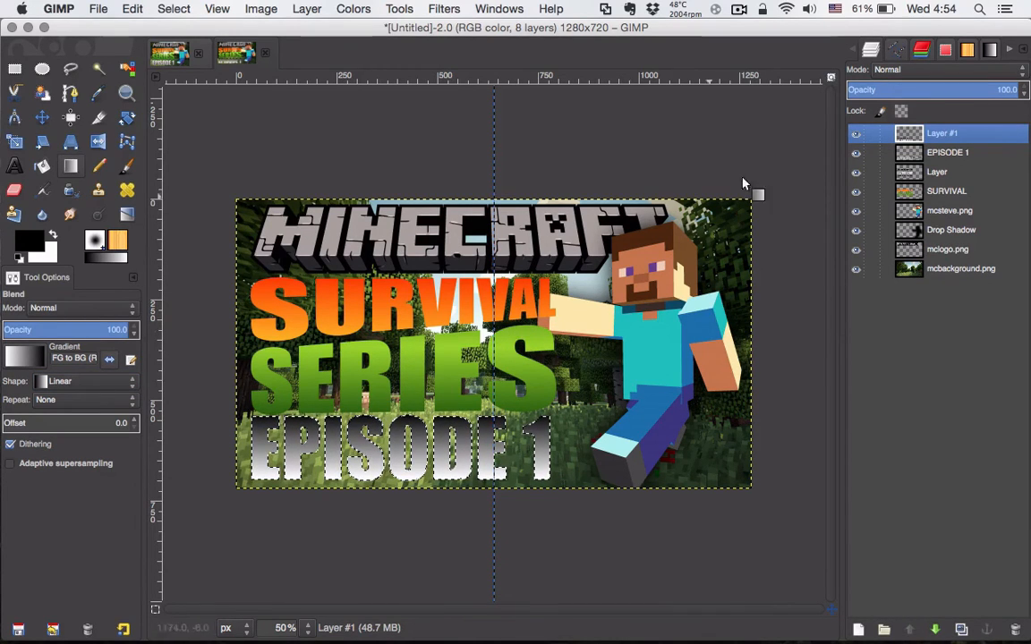
Set the EPISODE 1 gradient layer's mode to Overlay and its opacity to 63.6.
click(958, 70)
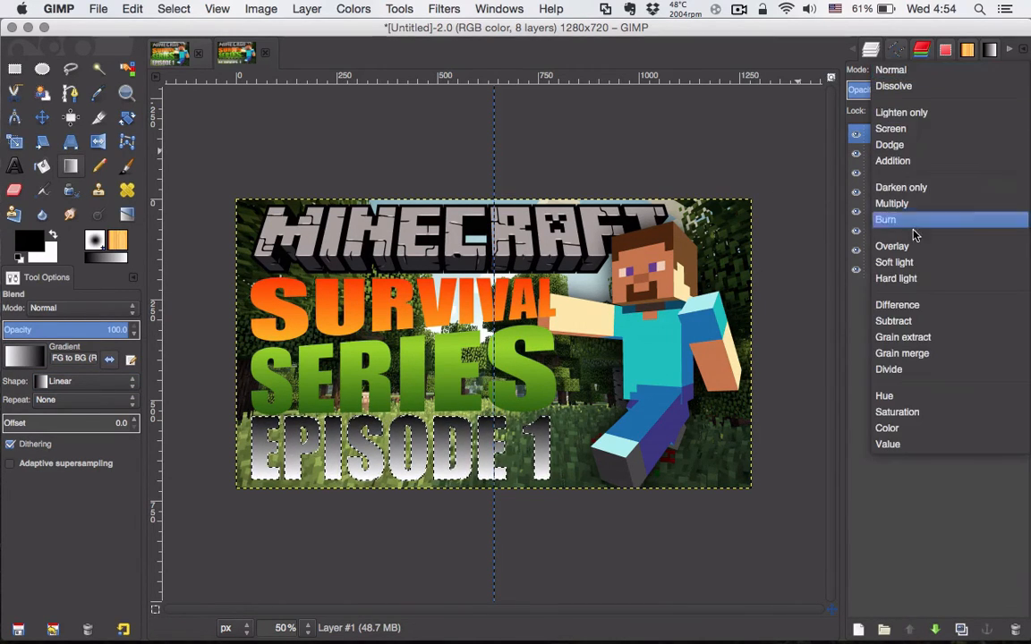
click(895, 246)
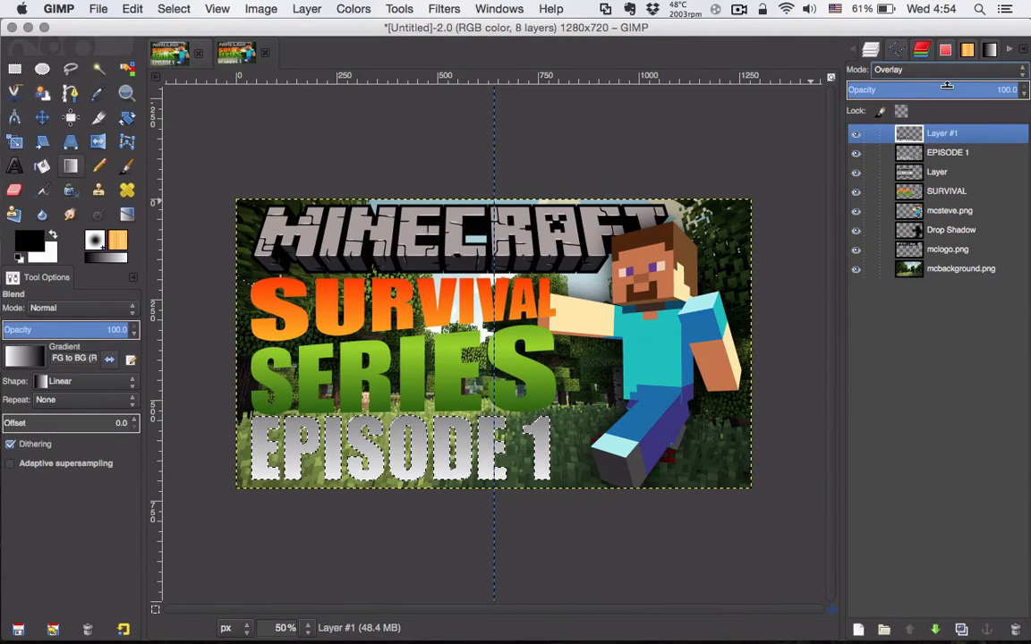
drag(966, 90, 947, 86)
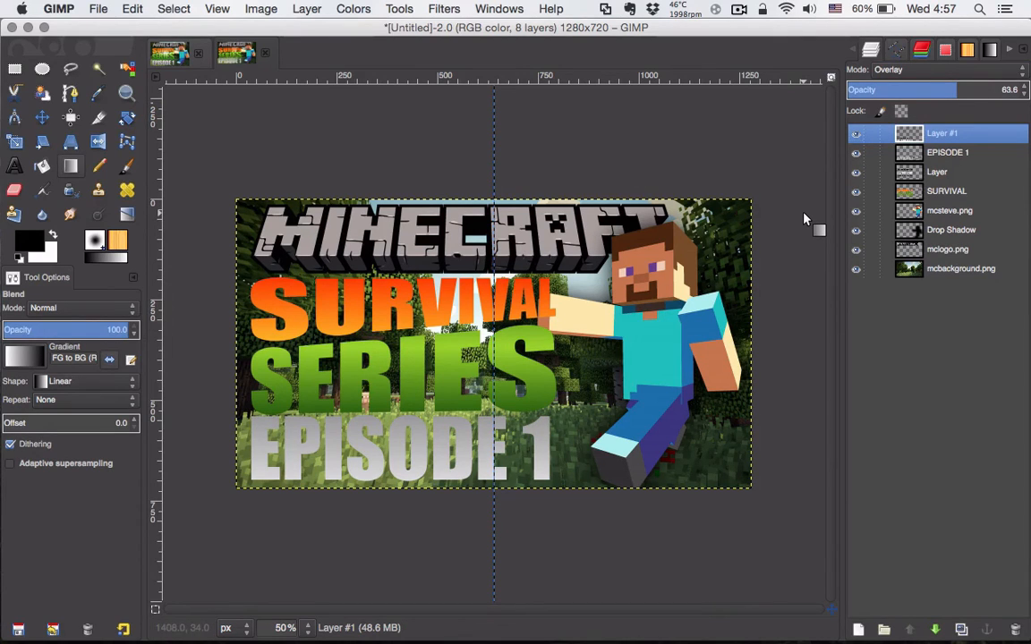
Hide the background, logo, Drop Shadow and Steve layers, and merge the visible text and gradient layers, expanded as necessary.
click(856, 270)
click(857, 250)
click(856, 231)
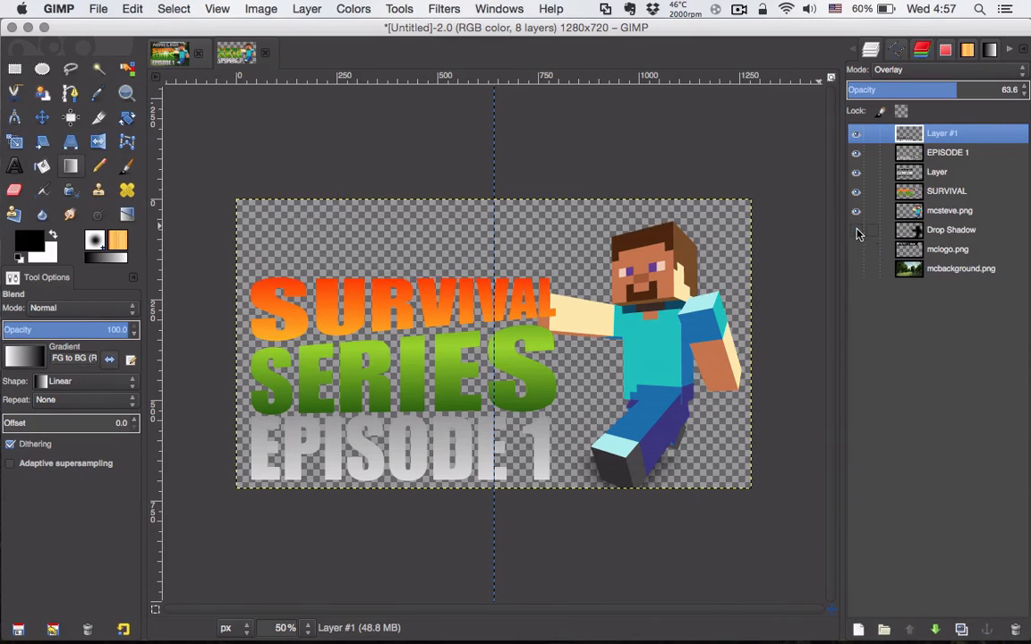
click(855, 211)
click(941, 172)
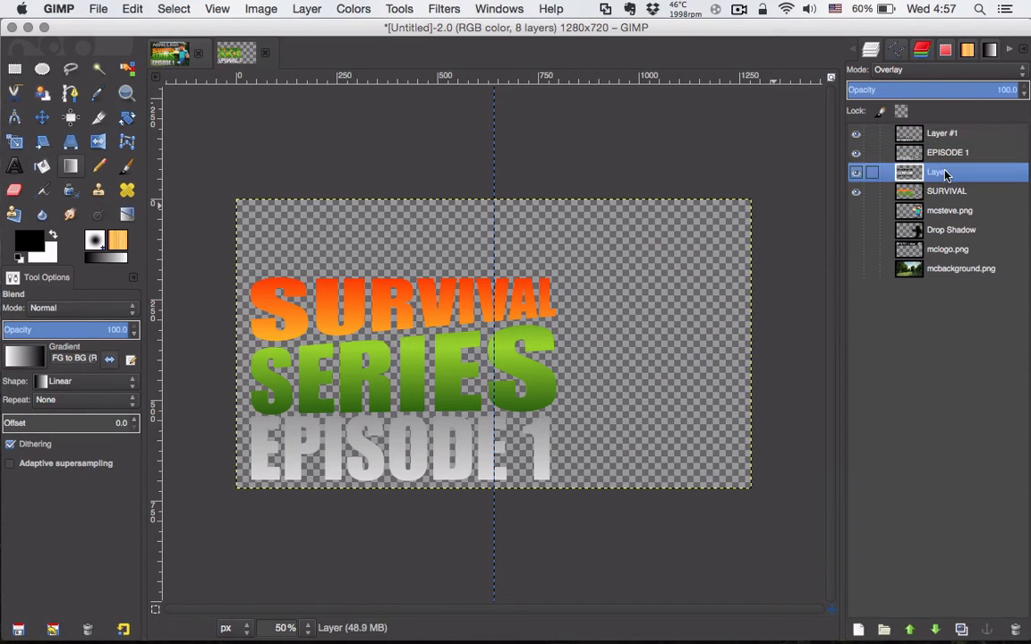
right_click(945, 174)
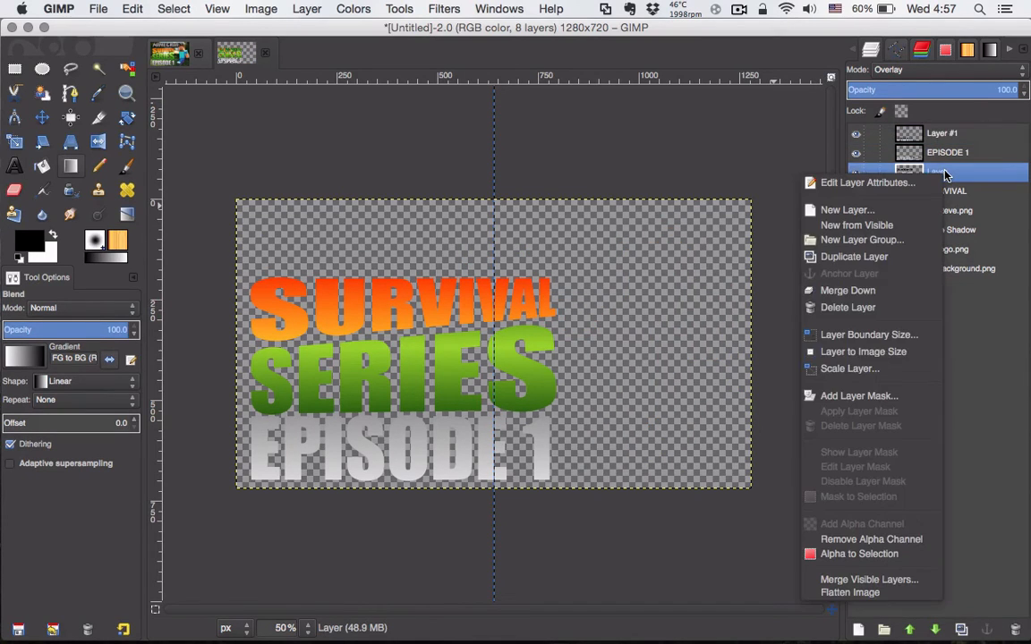
click(895, 583)
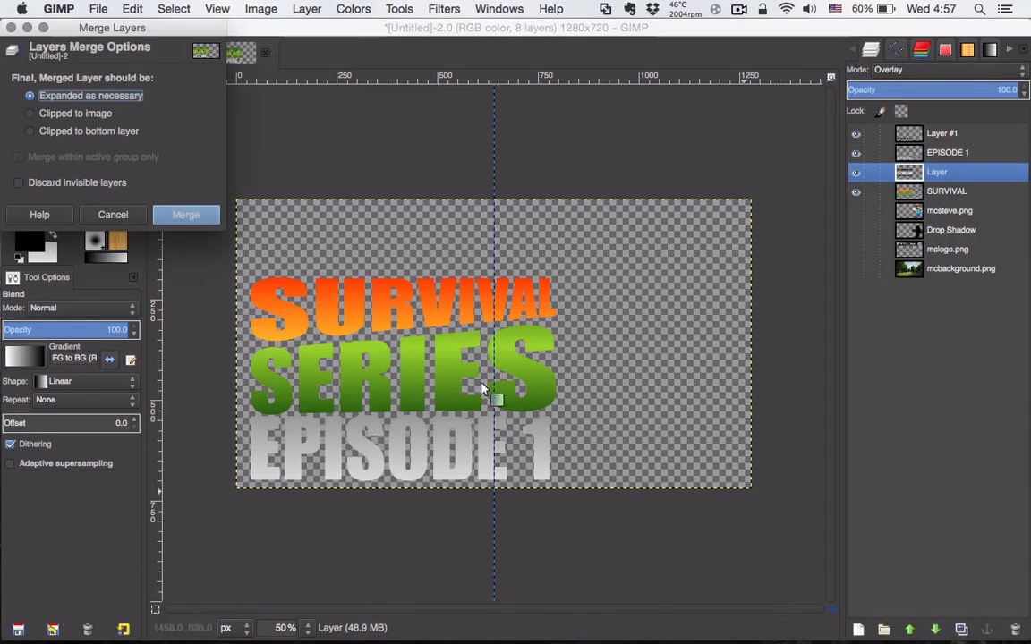
click(183, 215)
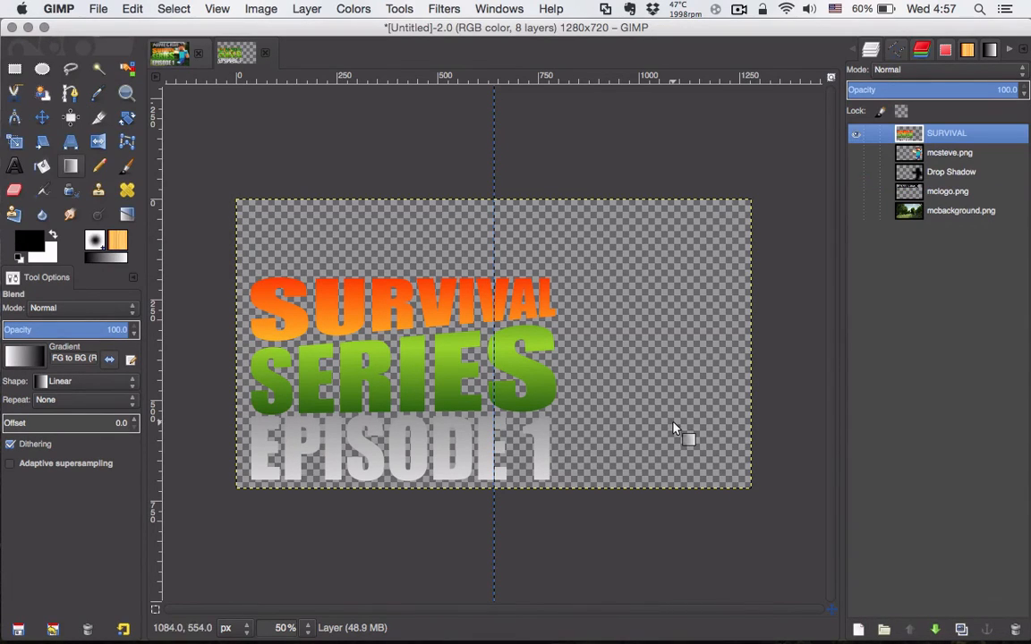
Make the Steve, Drop Shadow, logo and background layers visible again and check the merged text layer by toggling its visibility.
click(855, 152)
click(856, 172)
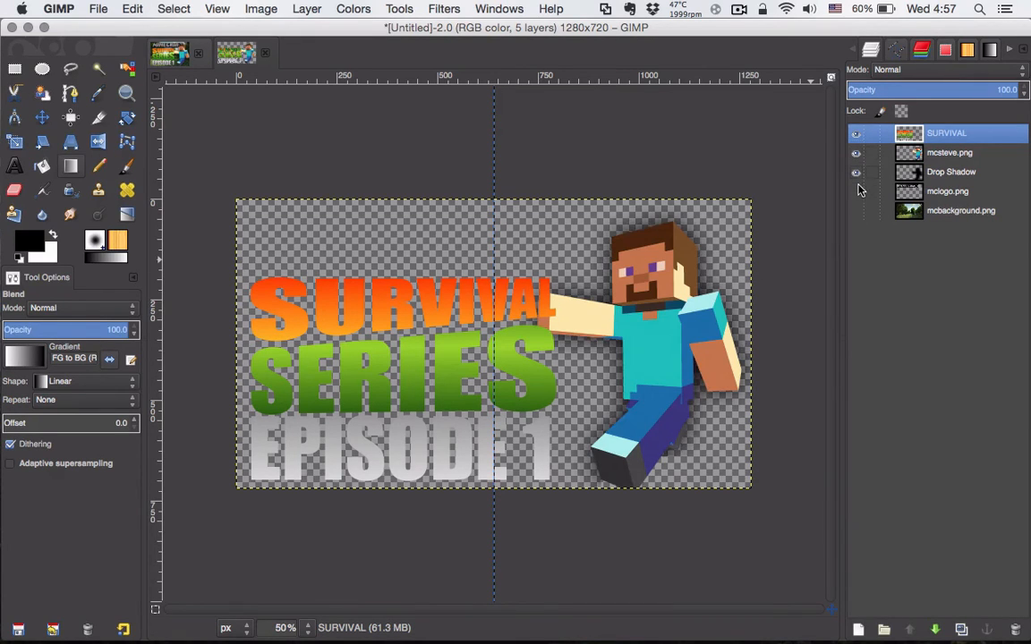
click(856, 191)
click(856, 211)
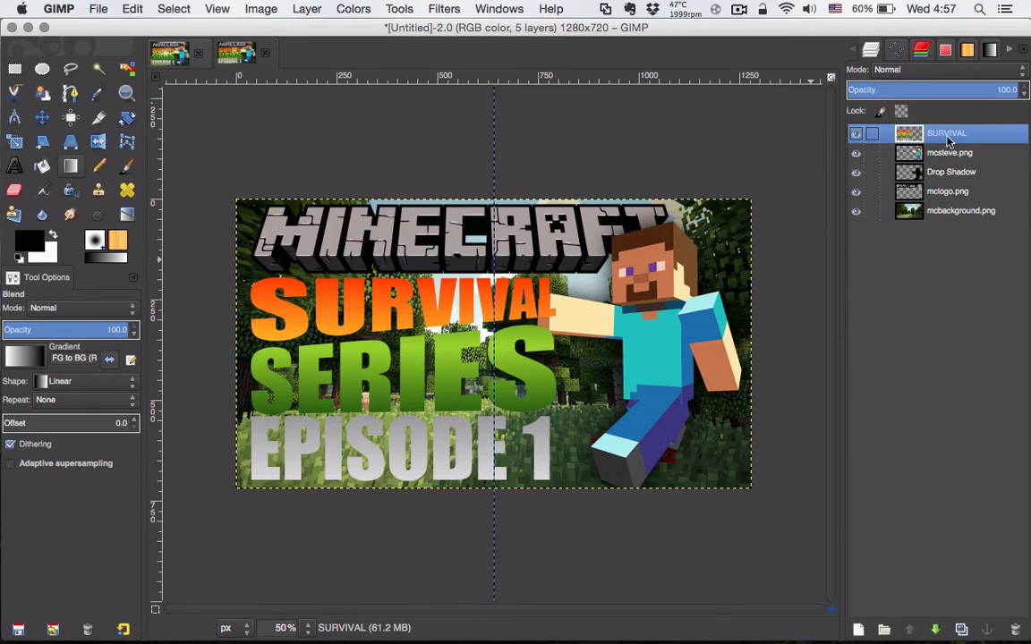
click(855, 133)
click(856, 133)
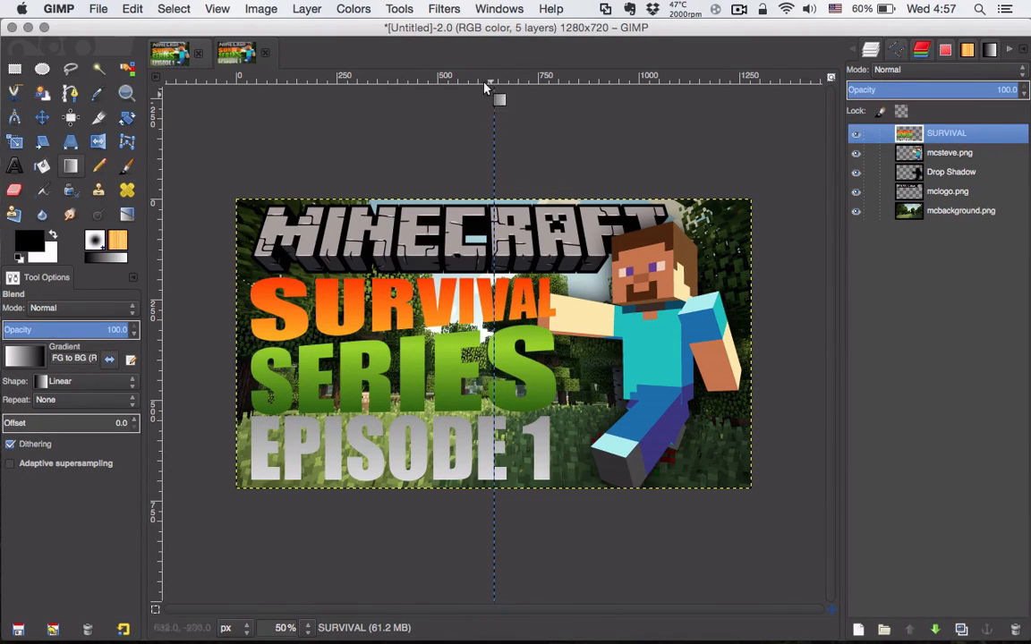
Apply a Drop Shadow with a blur radius of 80 to the merged SURVIVAL text layer.
click(443, 9)
mouse_move(488, 145)
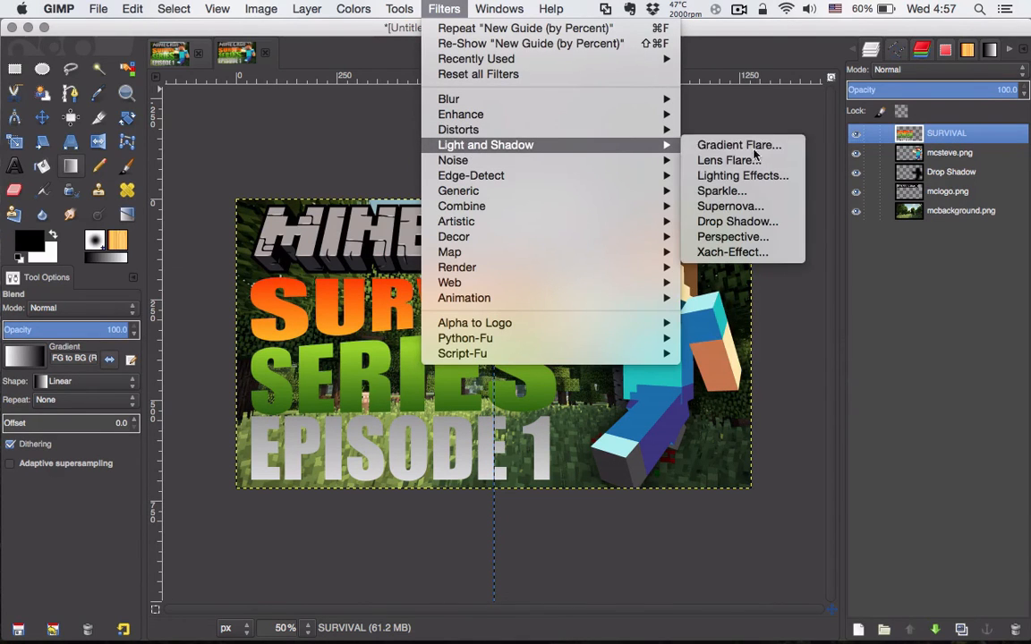
click(737, 221)
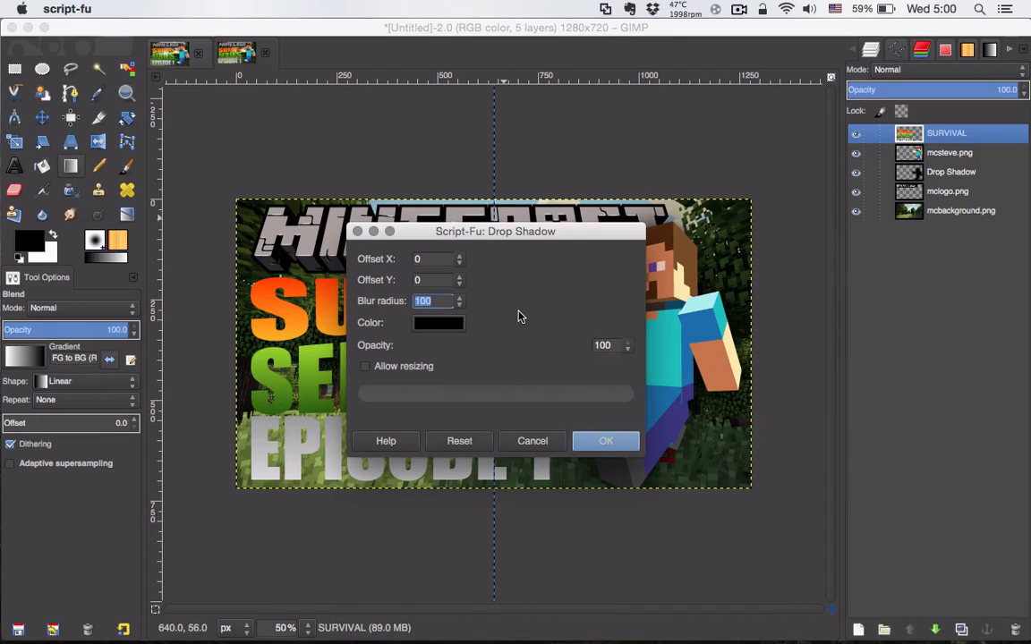
text(80)
click(606, 442)
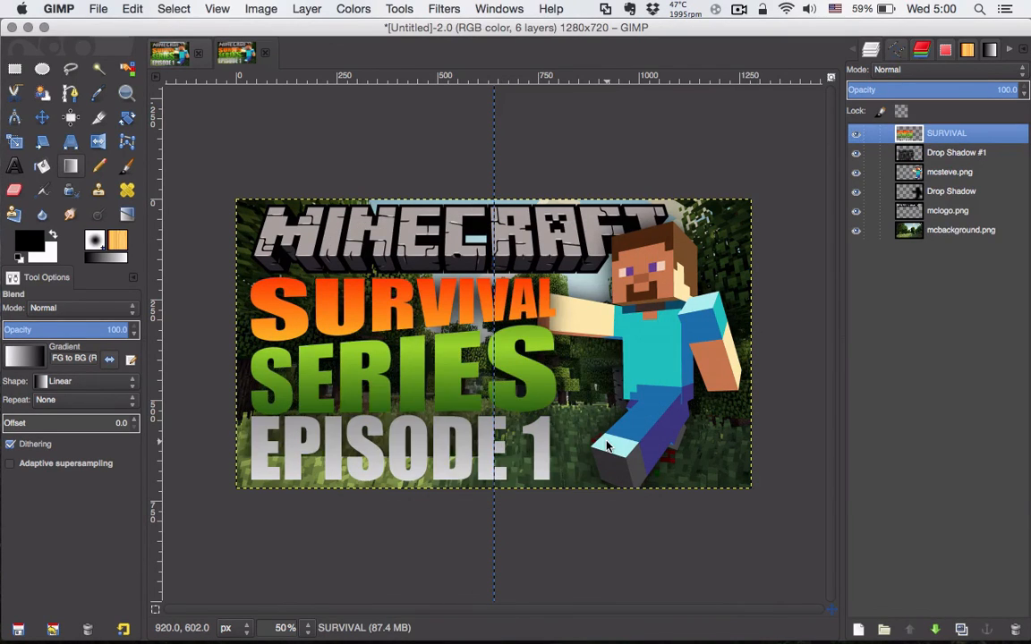
Flatten the image into a single layer.
right_click(928, 136)
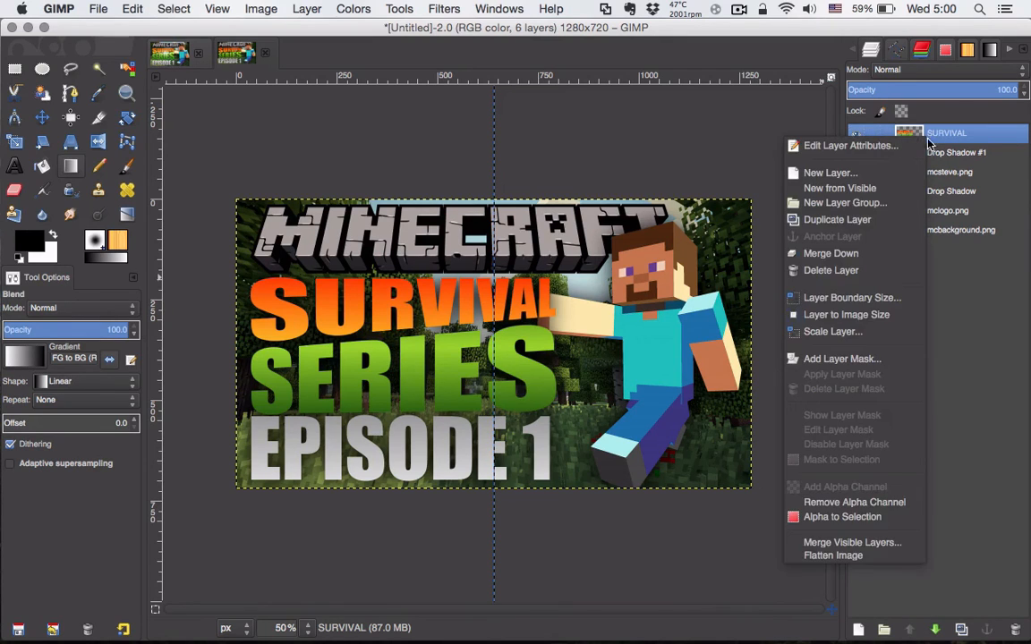
click(860, 557)
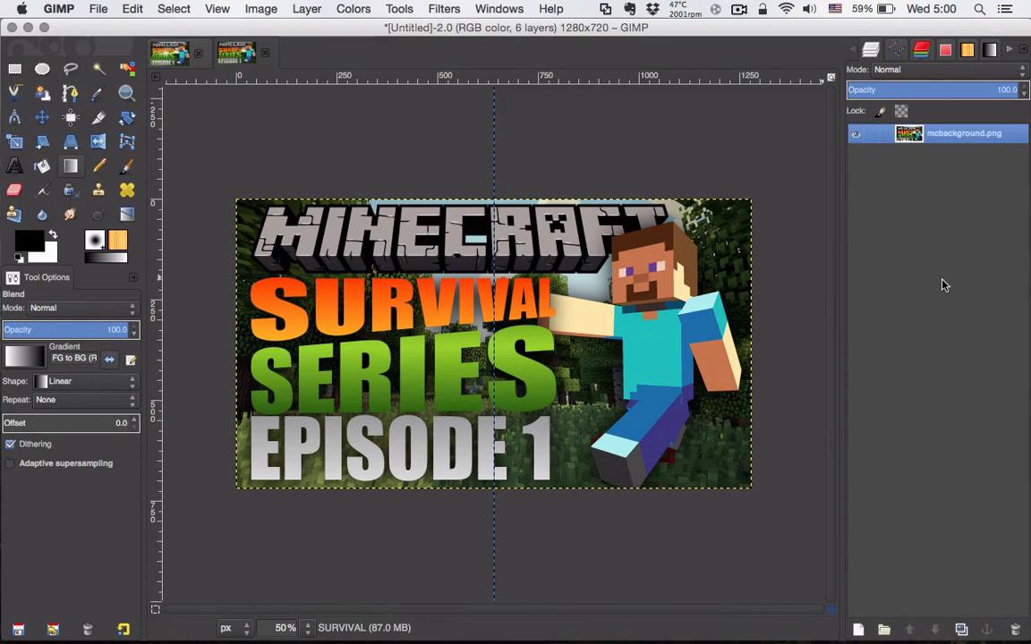
Start saving the flattened thumbnail to a file.
click(99, 11)
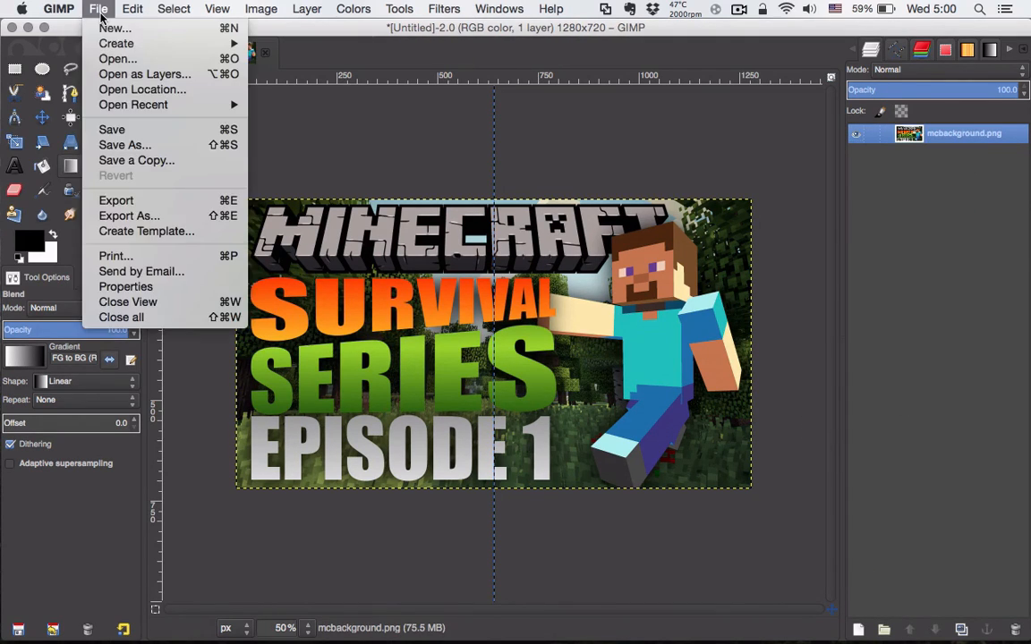